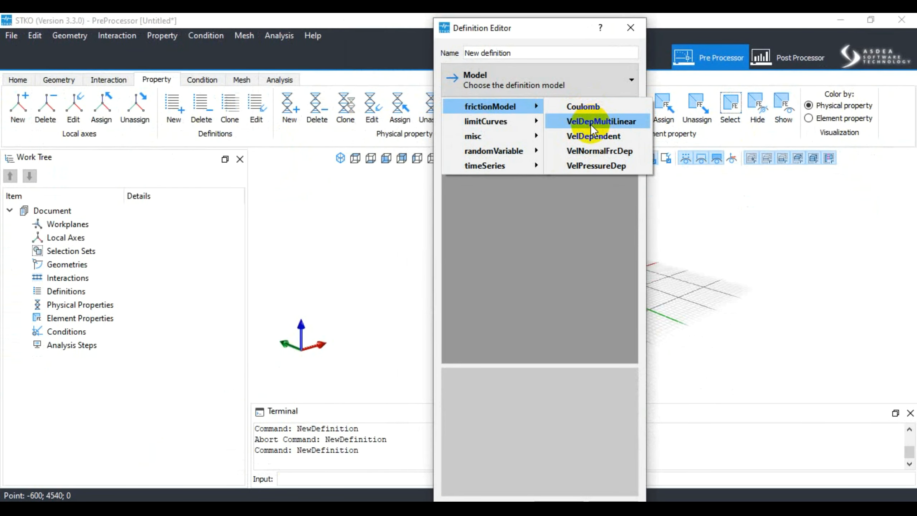
Step: Choose the VelDepMultiLinear friction model for the new definition and name the definition VelDepMultiLinear
{"action": "left_click", "coordinate": [590, 124]}
{"action": "left_click", "coordinate": [501, 50]}
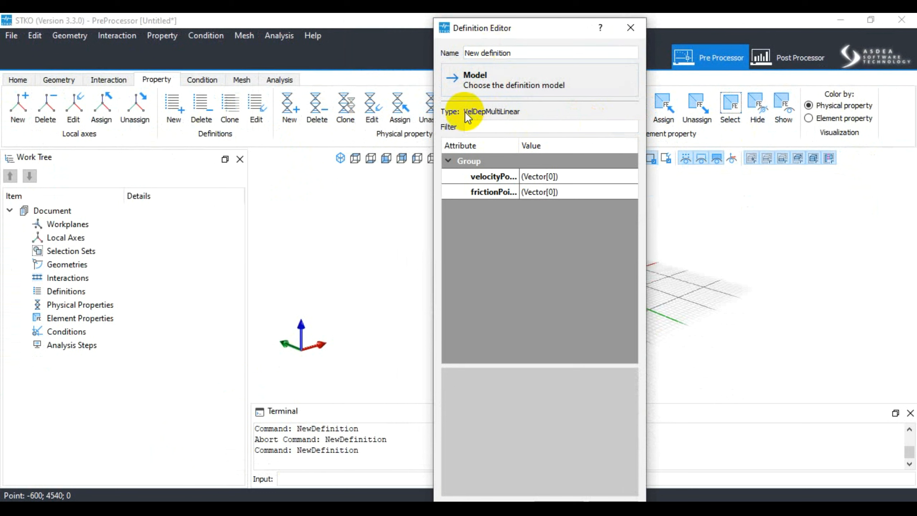
{"action": "left_click", "coordinate": [518, 54]}
{"action": "left_click", "coordinate": [471, 51]}
{"action": "key", "text": "ctrl+a"}
{"action": "type", "text": "Vel"}
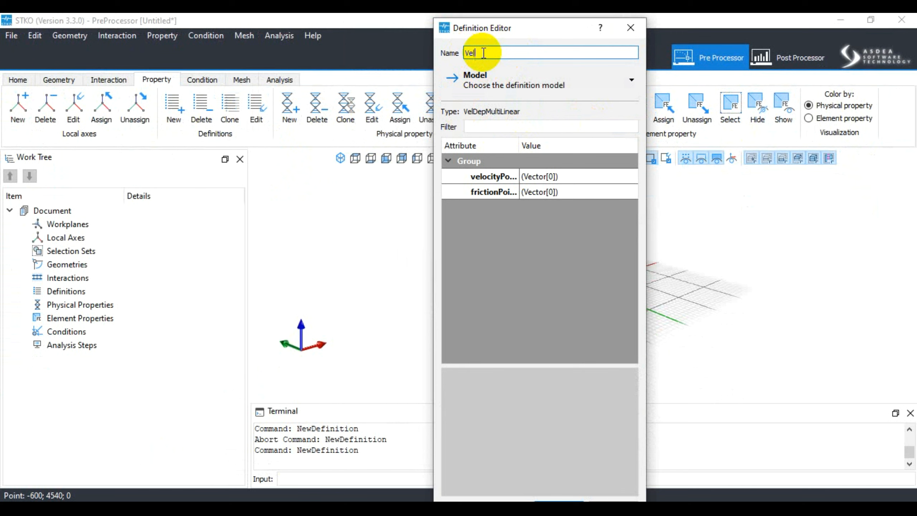
{"action": "type", "text": "DepMultiLinear"}
{"action": "left_click", "coordinate": [491, 79]}
{"action": "mouse_move", "coordinate": [532, 106]}
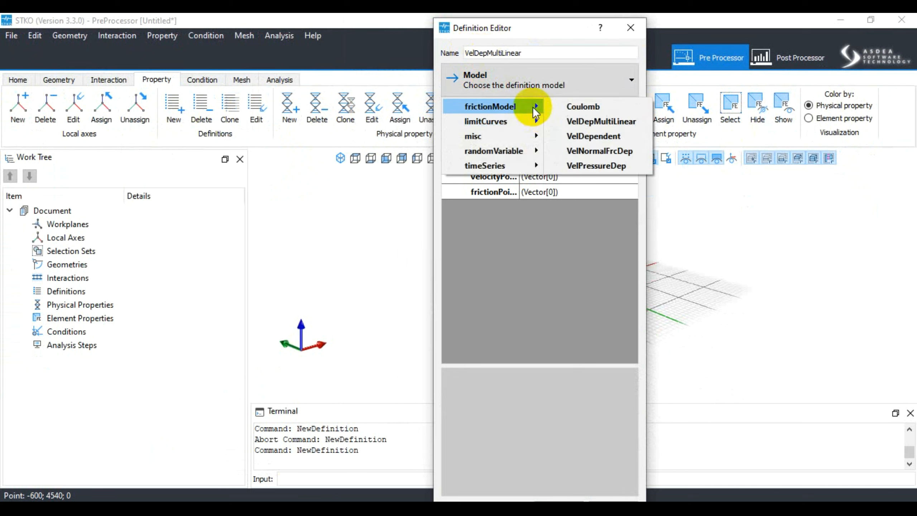
{"action": "left_click", "coordinate": [592, 123]}
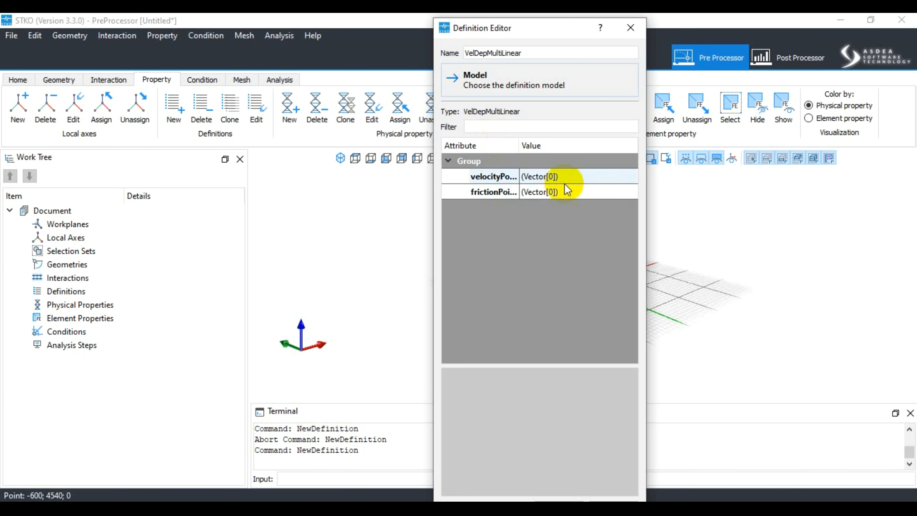
Step: Widen the definition editor and examine the descriptions of the velocityPoints and frictionPoints attributes
{"action": "left_click_drag", "start_coordinate": [544, 28], "coordinate": [576, 104]}
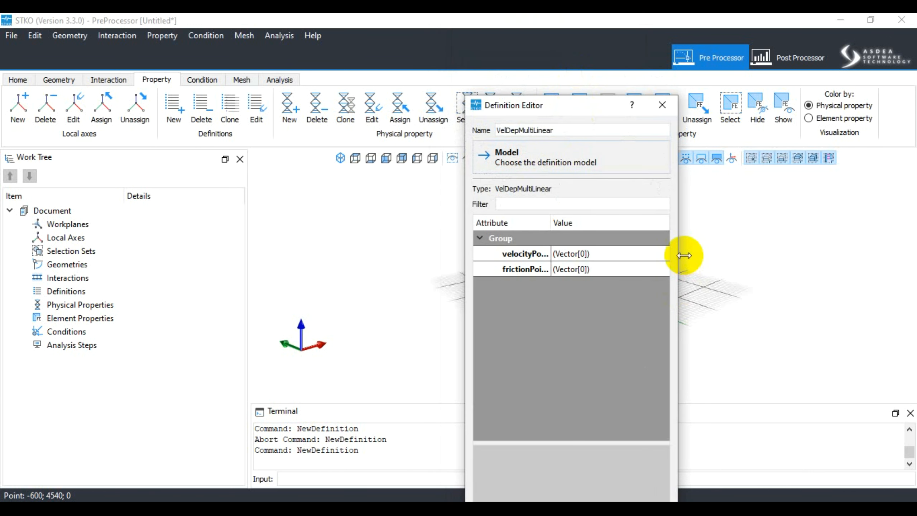
{"action": "left_click_drag", "start_coordinate": [682, 252], "coordinate": [808, 261]}
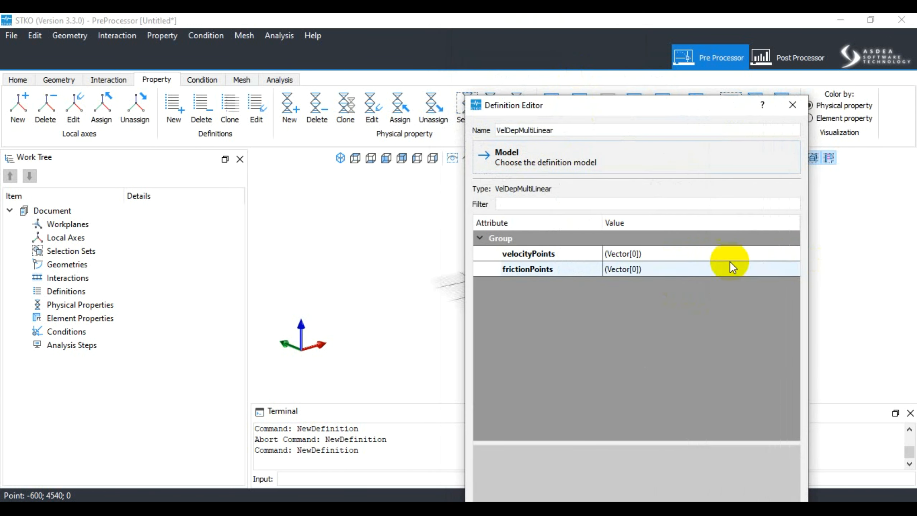
{"action": "left_click", "coordinate": [542, 254]}
{"action": "left_click", "coordinate": [544, 267]}
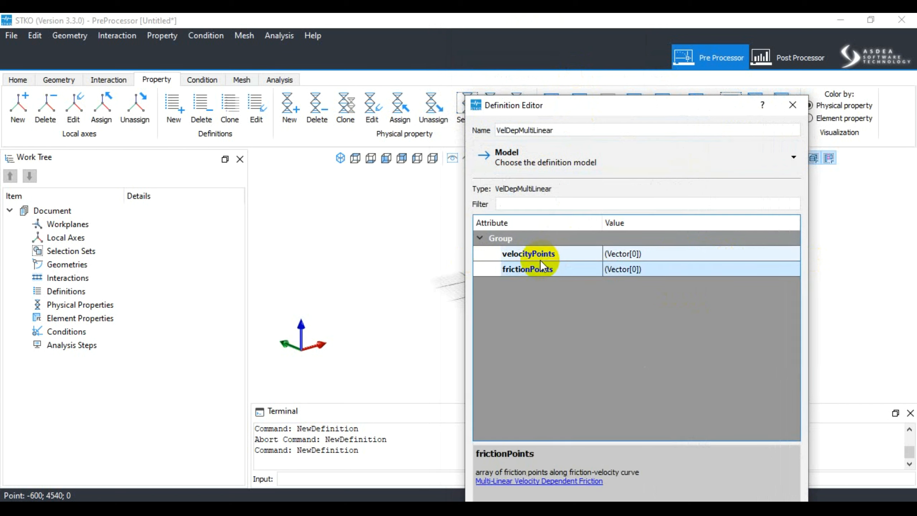
{"action": "left_click", "coordinate": [550, 252]}
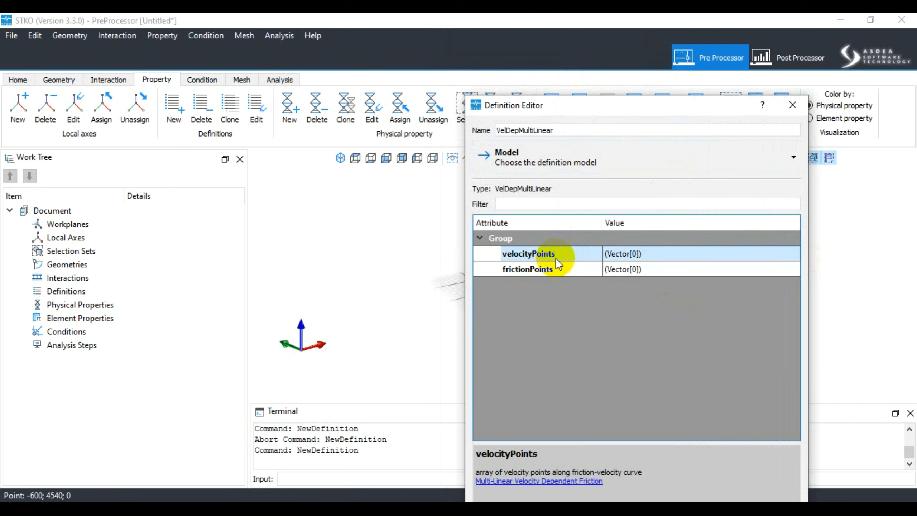
{"action": "left_click", "coordinate": [585, 269]}
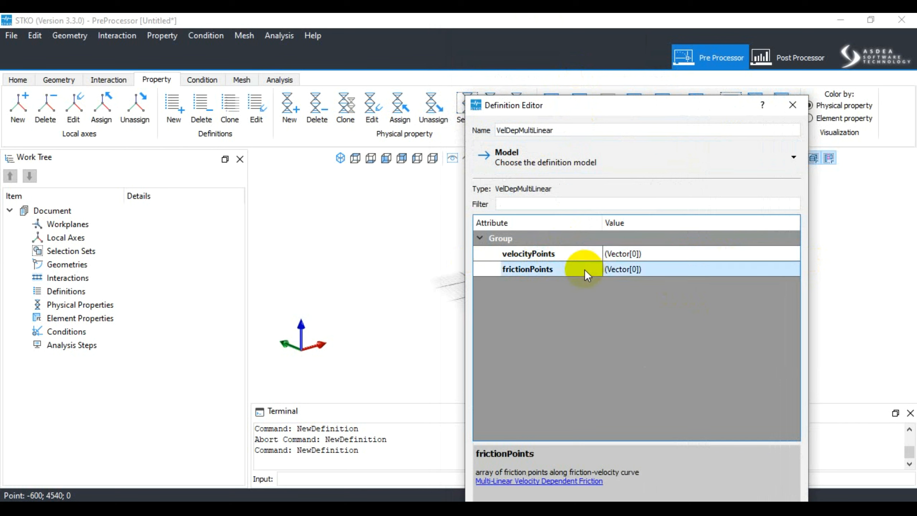
{"action": "left_click", "coordinate": [570, 254]}
{"action": "left_click", "coordinate": [551, 268]}
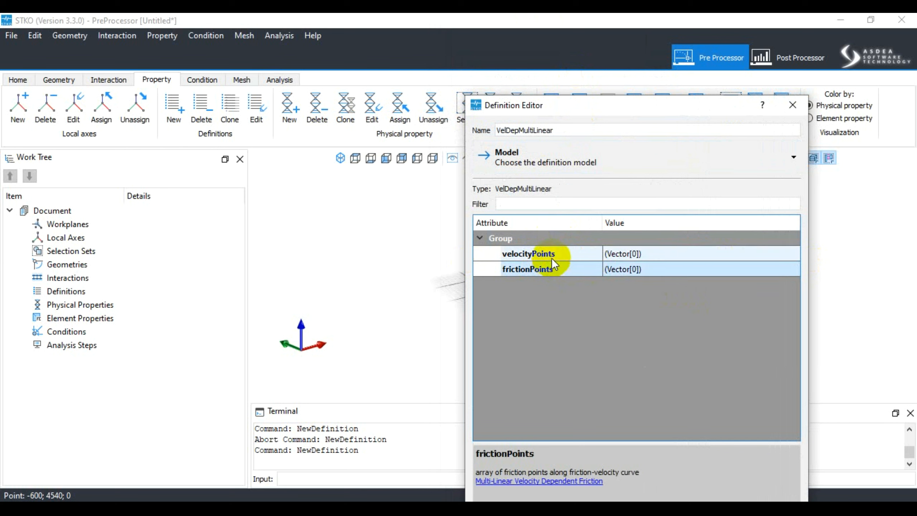
{"action": "left_click", "coordinate": [551, 257]}
{"action": "left_click", "coordinate": [546, 267]}
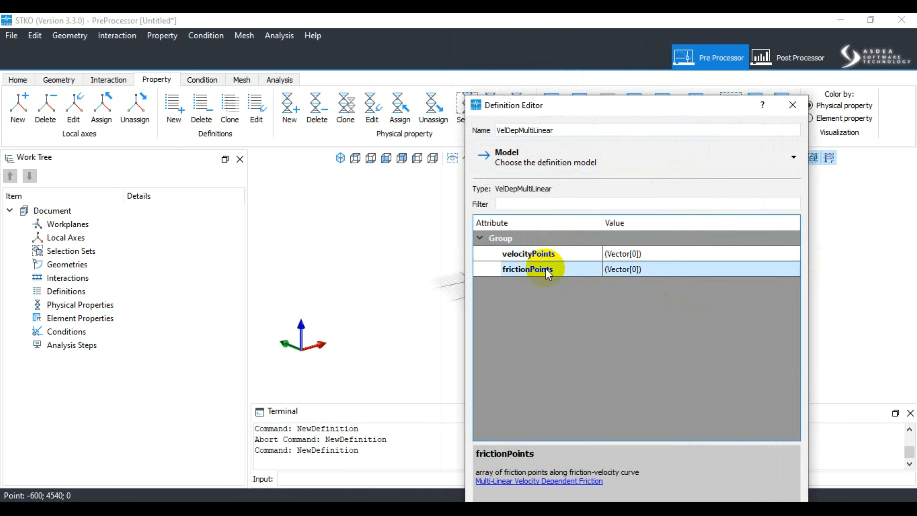
{"action": "left_click", "coordinate": [561, 253]}
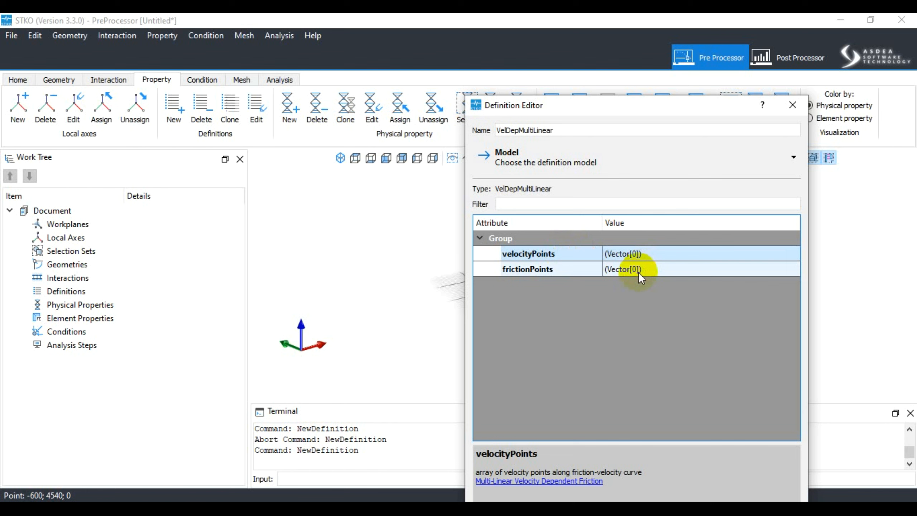
{"action": "left_click_drag", "start_coordinate": [645, 118], "coordinate": [640, 69]}
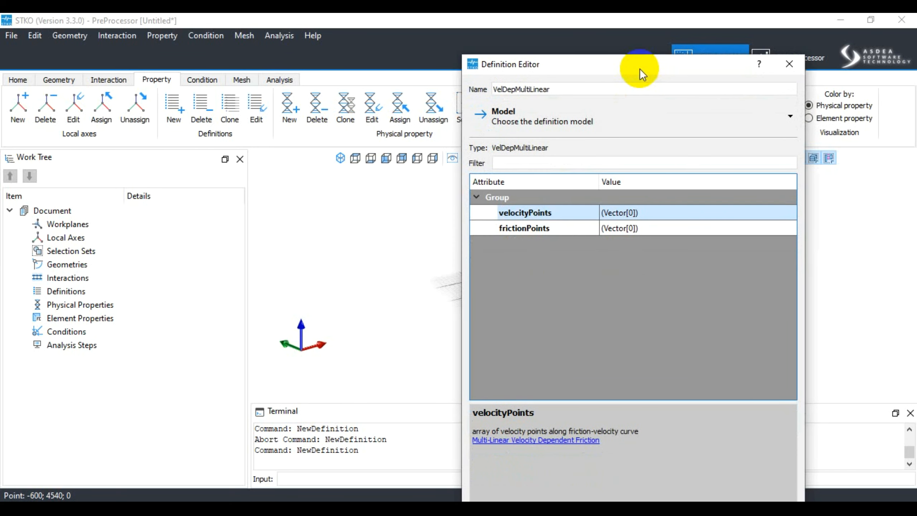
{"action": "left_click_drag", "start_coordinate": [639, 69], "coordinate": [635, 81]}
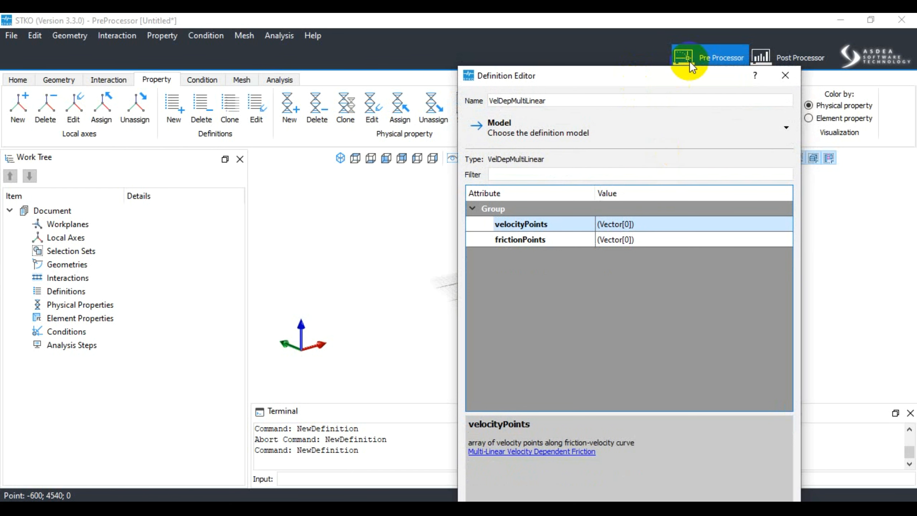
{"action": "left_click_drag", "start_coordinate": [667, 85], "coordinate": [650, 73]}
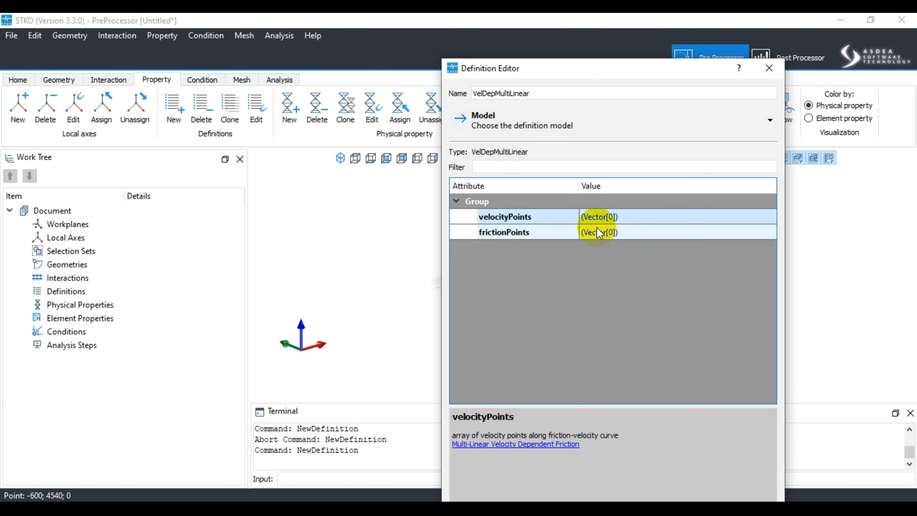
{"action": "left_click_drag", "start_coordinate": [560, 70], "coordinate": [556, 56]}
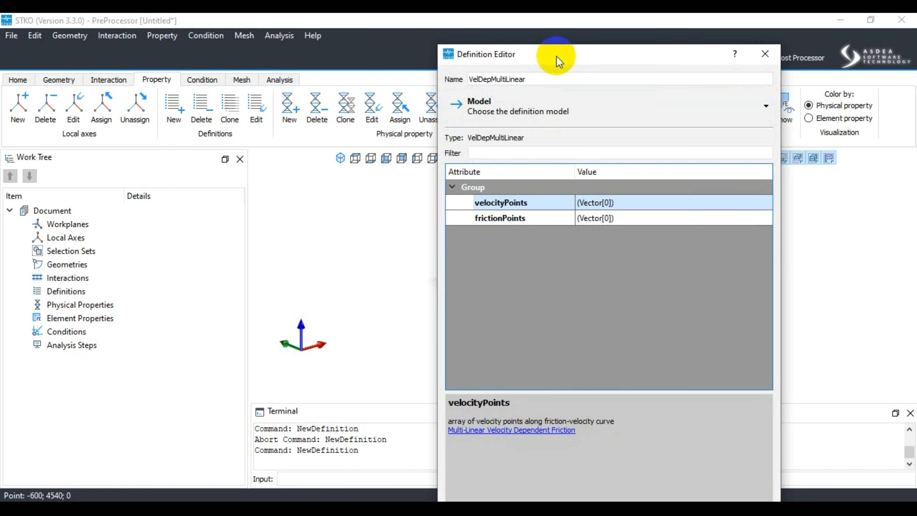
Step: Open the velocityPoints vector for editing and set its number of rows to 5
{"action": "double_click", "coordinate": [616, 204]}
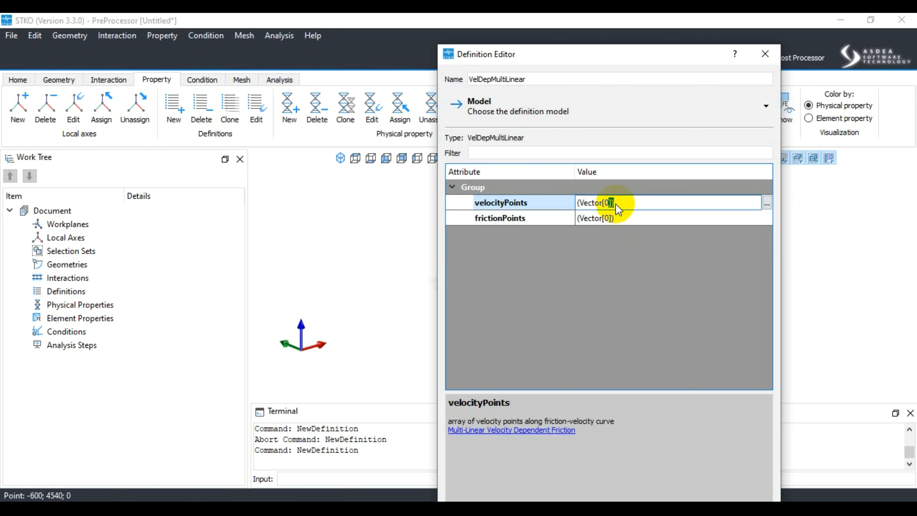
{"action": "left_click", "coordinate": [765, 204]}
{"action": "left_click_drag", "start_coordinate": [596, 205], "coordinate": [743, 238]}
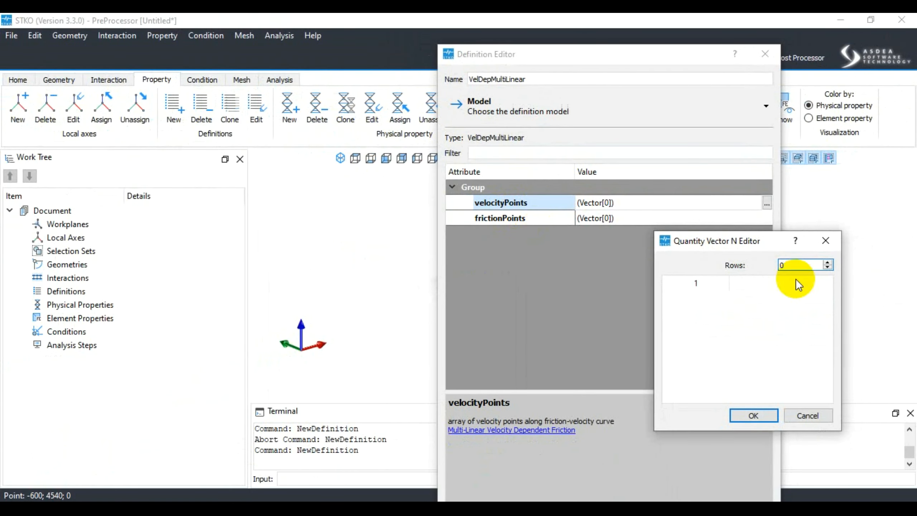
{"action": "left_click", "coordinate": [827, 262]}
{"action": "left_click", "coordinate": [827, 263]}
{"action": "left_click", "coordinate": [827, 263]}
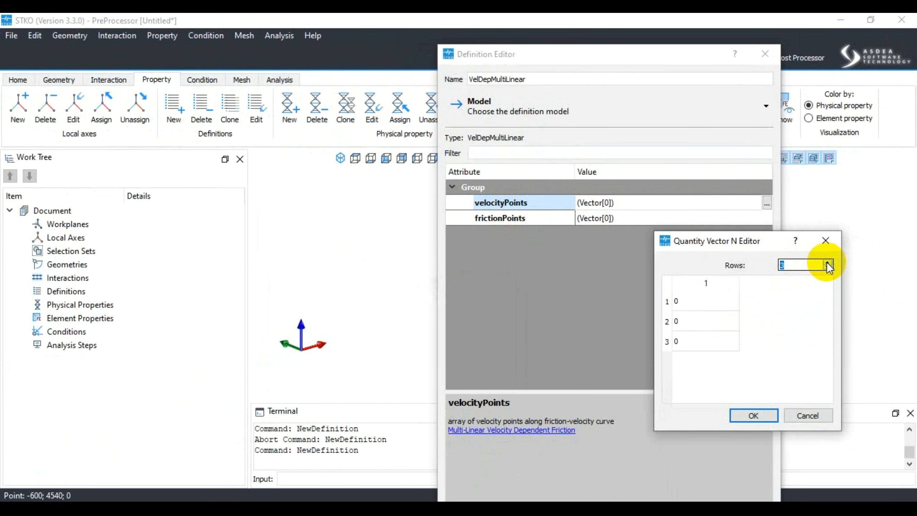
{"action": "left_click", "coordinate": [828, 263]}
{"action": "left_click", "coordinate": [827, 263]}
Step: Enter 0.1, 0.3, 0.5, 0.4 and 0.01 in rows 1 to 5 of the velocityPoints vector
{"action": "left_click", "coordinate": [705, 305]}
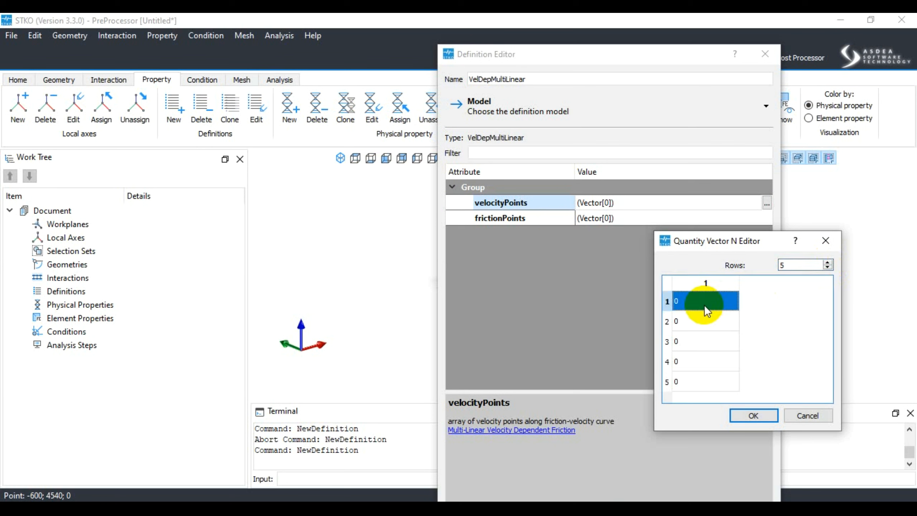
{"action": "left_click", "coordinate": [705, 305]}
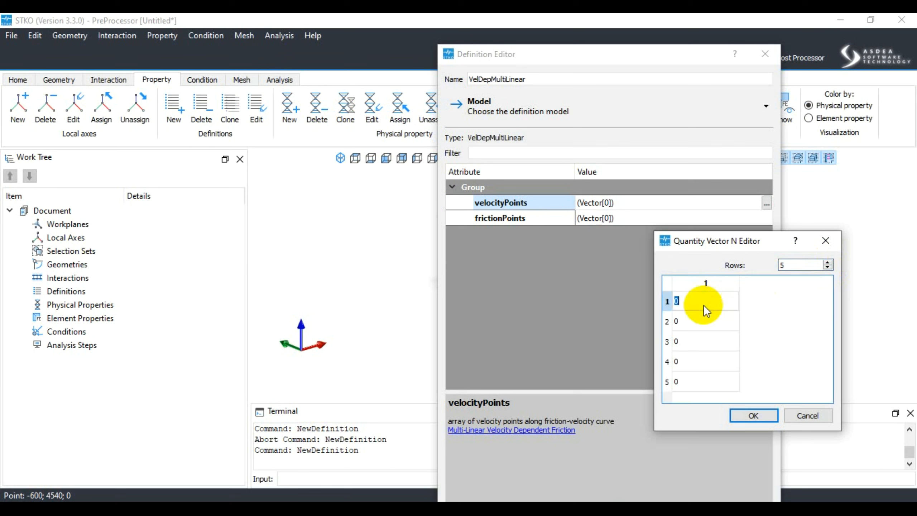
{"action": "type", "text": "0.1"}
{"action": "left_click", "coordinate": [688, 318]}
{"action": "left_click", "coordinate": [688, 317]}
{"action": "type", "text": "0."}
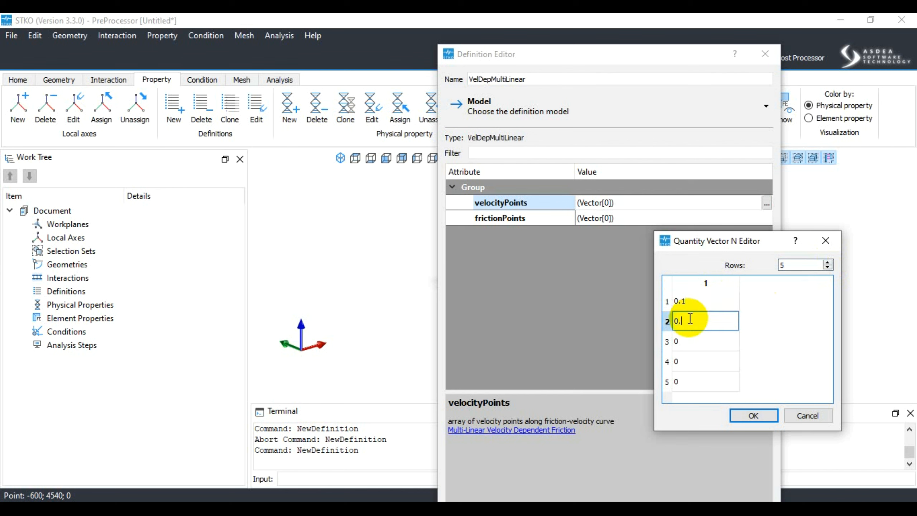
{"action": "type", "text": "3"}
{"action": "left_click", "coordinate": [683, 343]}
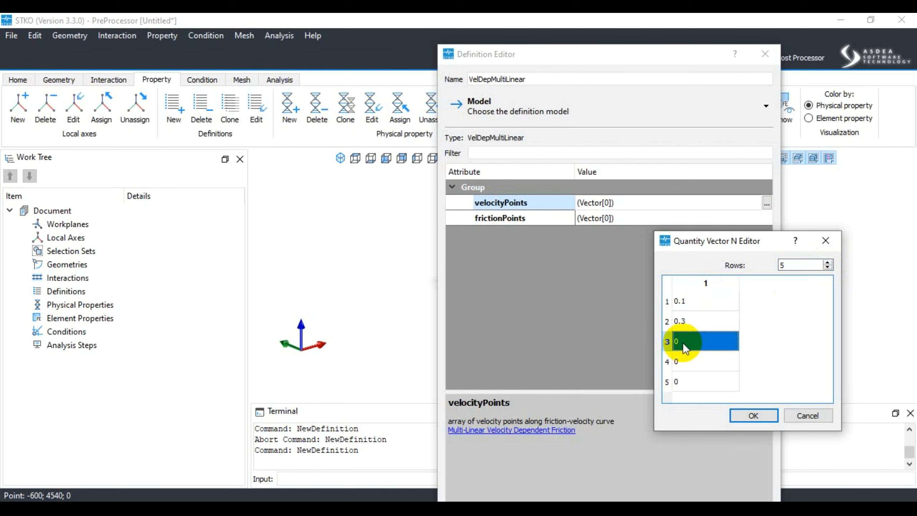
{"action": "left_click", "coordinate": [683, 343]}
{"action": "type", "text": "0."}
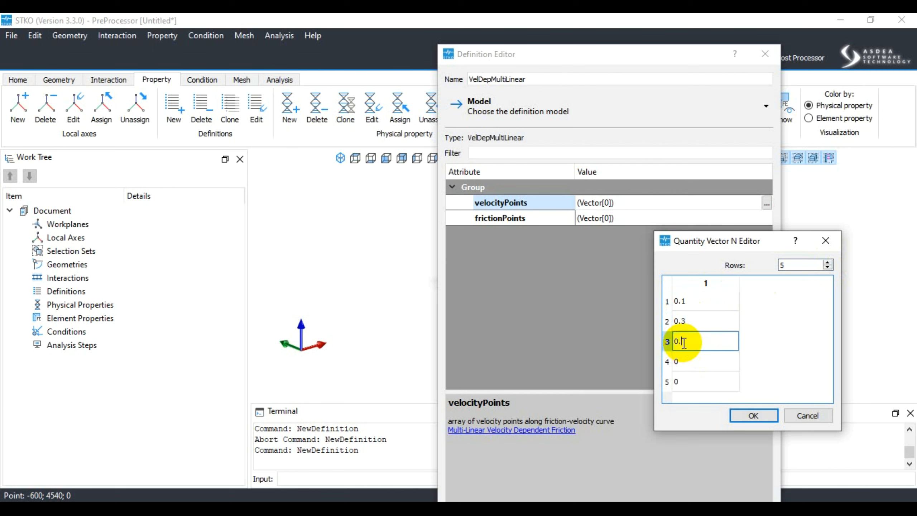
{"action": "type", "text": "5"}
{"action": "left_click", "coordinate": [687, 358]}
{"action": "left_click", "coordinate": [686, 358]}
{"action": "type", "text": "0."}
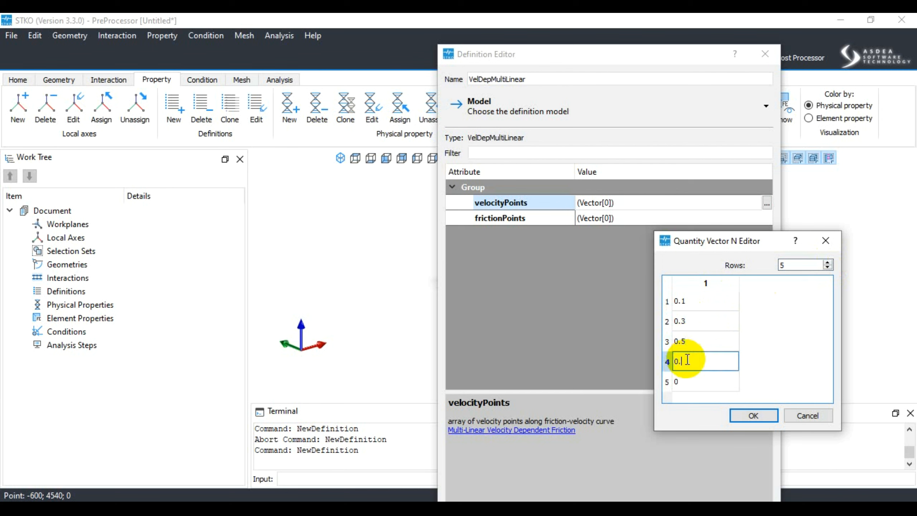
{"action": "type", "text": "4"}
{"action": "left_click", "coordinate": [691, 383]}
{"action": "left_click", "coordinate": [692, 384]}
{"action": "type", "text": "0."}
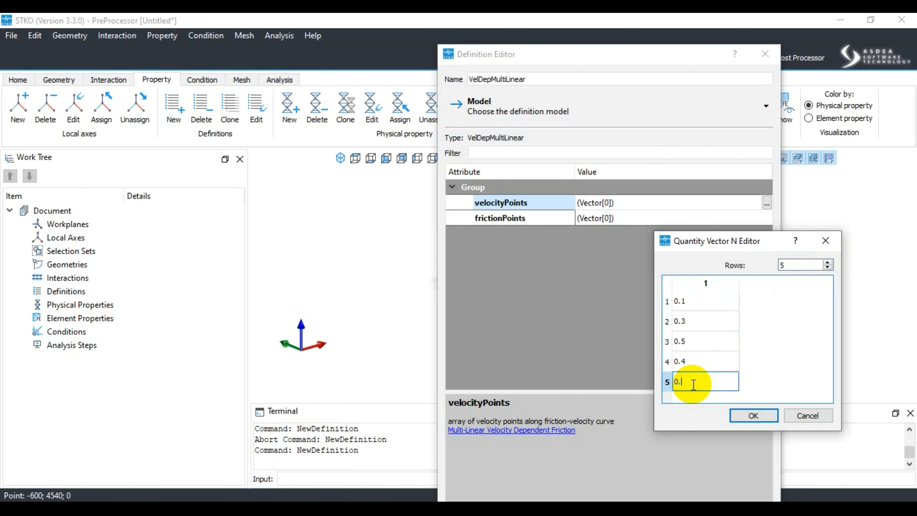
{"action": "type", "text": "01"}
Step: Set the five velocityPoints rows to 5, 10, 15, 20 and 30 and accept the vector
{"action": "left_click_drag", "start_coordinate": [749, 244], "coordinate": [774, 258]}
{"action": "left_click", "coordinate": [722, 318]}
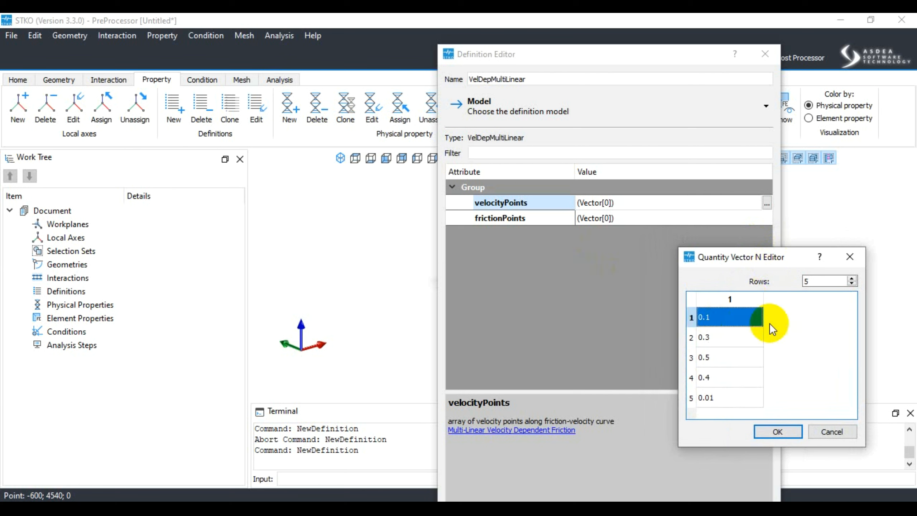
{"action": "left_click", "coordinate": [714, 316]}
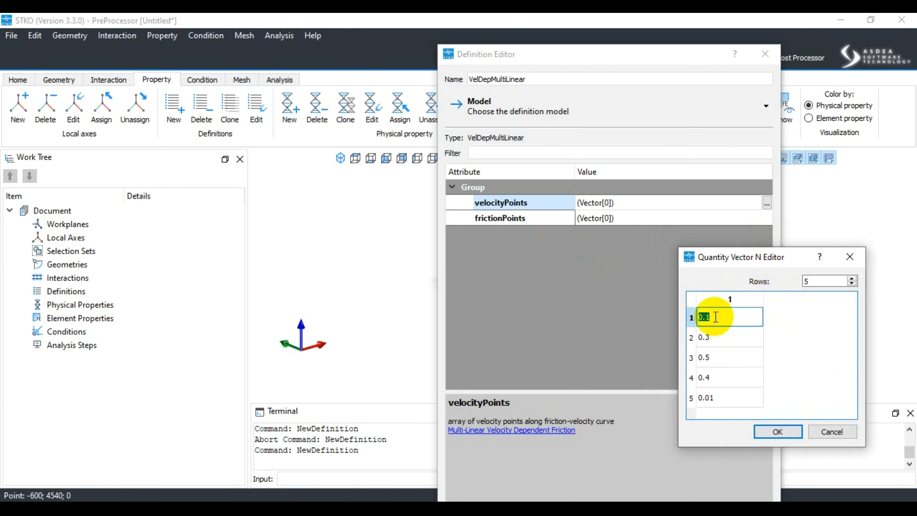
{"action": "type", "text": "5"}
{"action": "left_click", "coordinate": [717, 335]}
{"action": "type", "text": "10"}
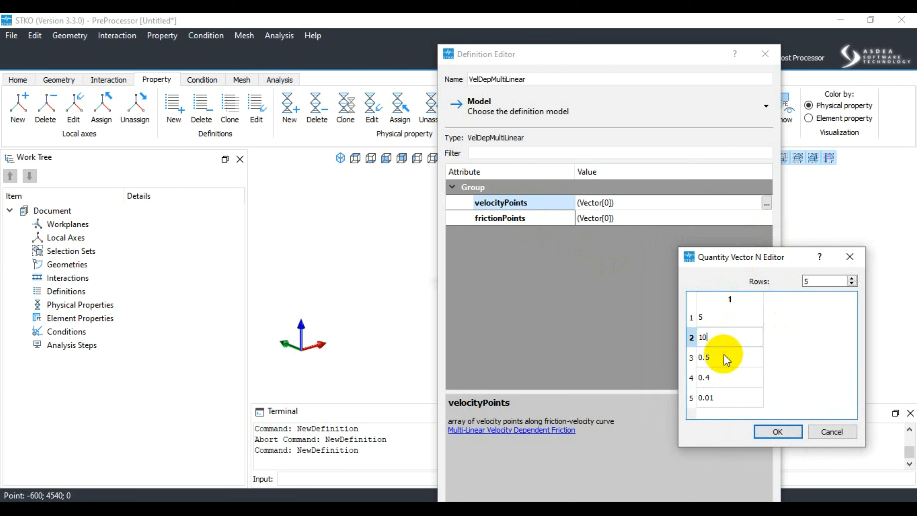
{"action": "left_click", "coordinate": [723, 355]}
{"action": "type", "text": "15"}
{"action": "left_click", "coordinate": [722, 380]}
{"action": "left_click", "coordinate": [722, 380]}
{"action": "type", "text": "20"}
{"action": "left_click", "coordinate": [725, 396]}
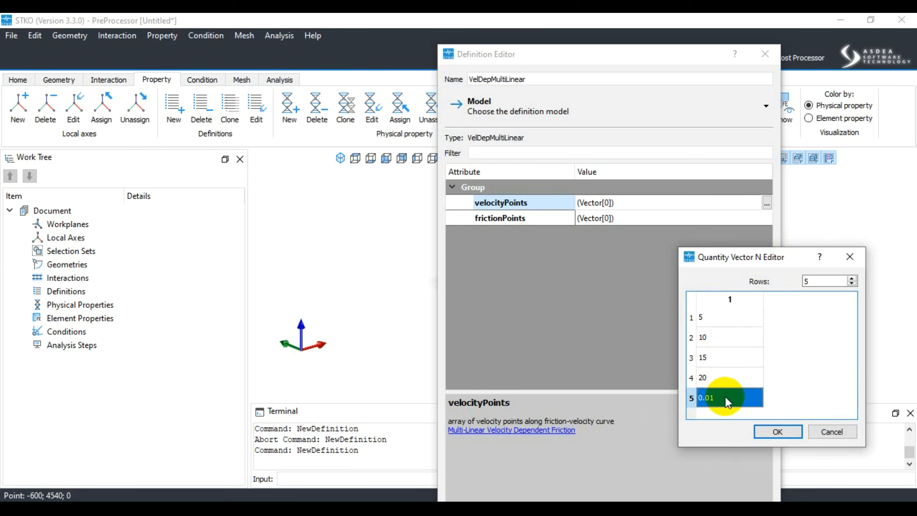
{"action": "type", "text": "30"}
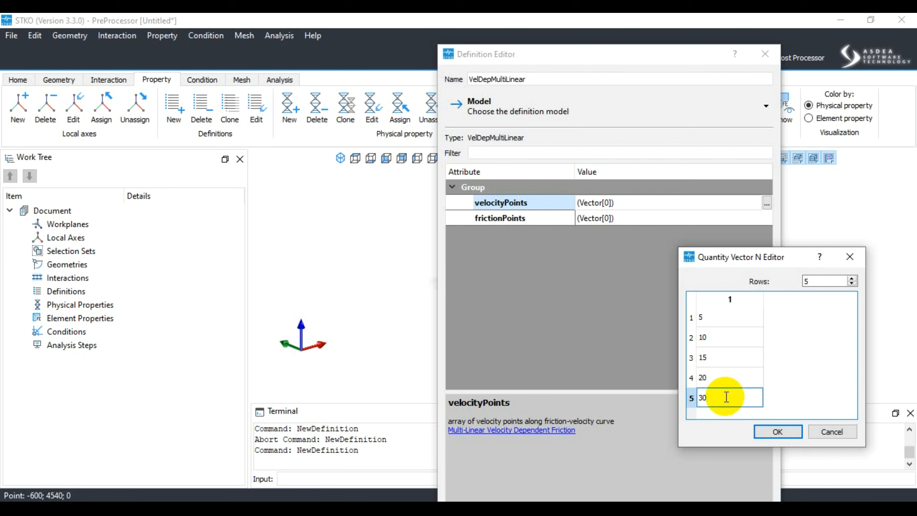
{"action": "left_click", "coordinate": [777, 431]}
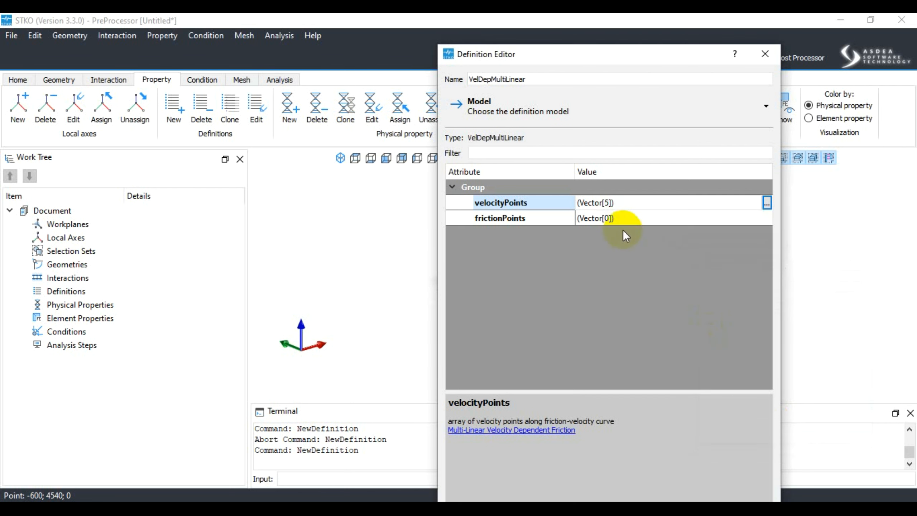
Step: Open the frictionPoints vector for editing and set its number of rows to 5
{"action": "left_click", "coordinate": [620, 217]}
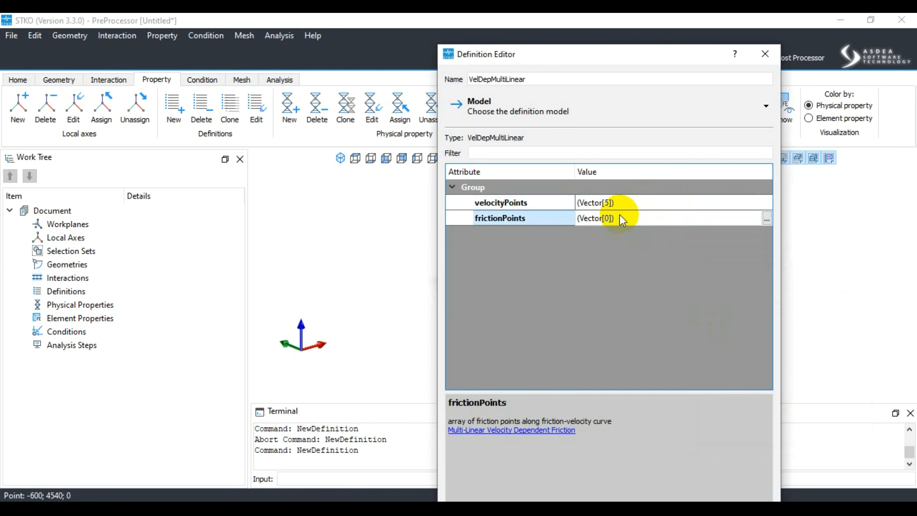
{"action": "left_click", "coordinate": [767, 218]}
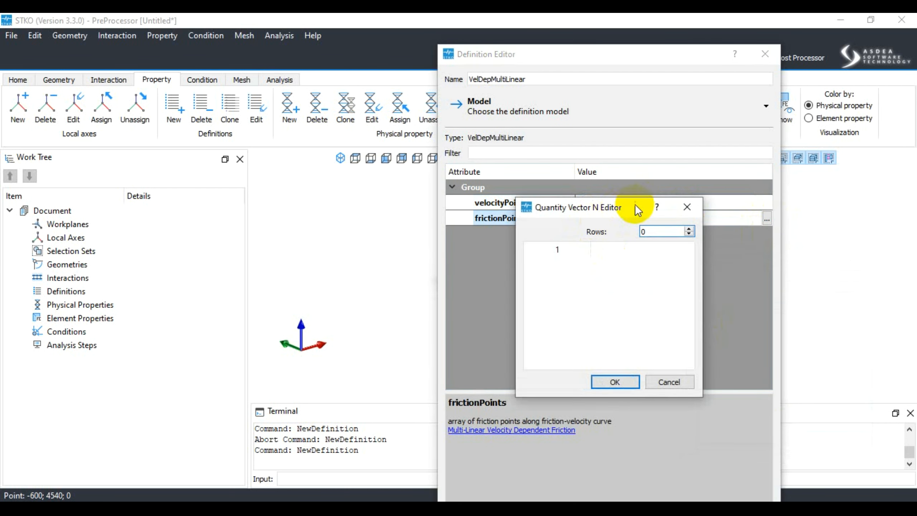
{"action": "left_click_drag", "start_coordinate": [588, 209], "coordinate": [775, 257]}
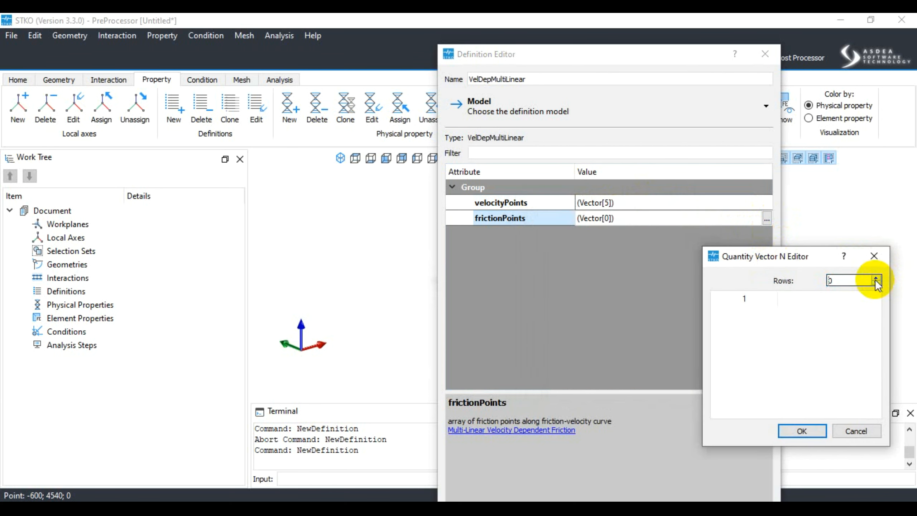
{"action": "left_click", "coordinate": [877, 277]}
{"action": "left_click", "coordinate": [877, 277]}
{"action": "left_click", "coordinate": [877, 277]}
{"action": "left_click", "coordinate": [876, 277]}
{"action": "left_click", "coordinate": [876, 277]}
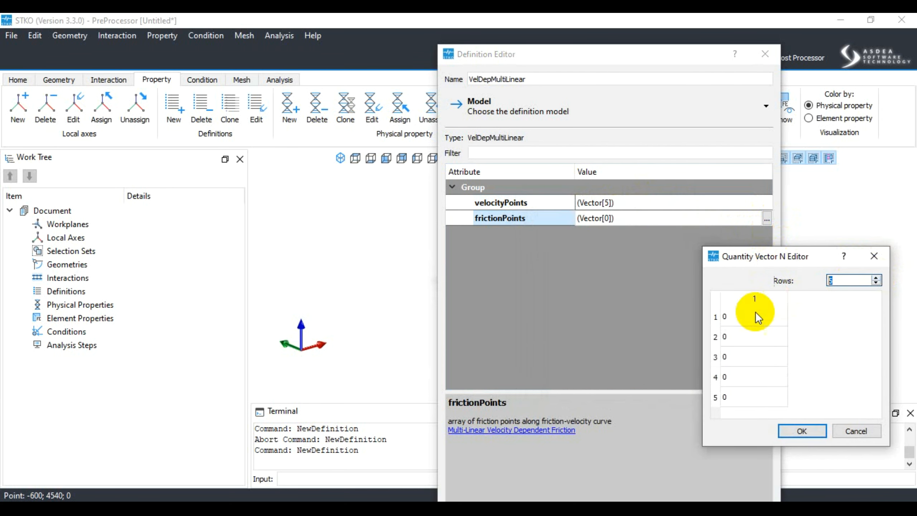
Step: Enter 0.1, 0.3 and 0.35 in rows 1 to 3 of the frictionPoints vector
{"action": "left_click", "coordinate": [743, 320]}
{"action": "type", "text": "0."}
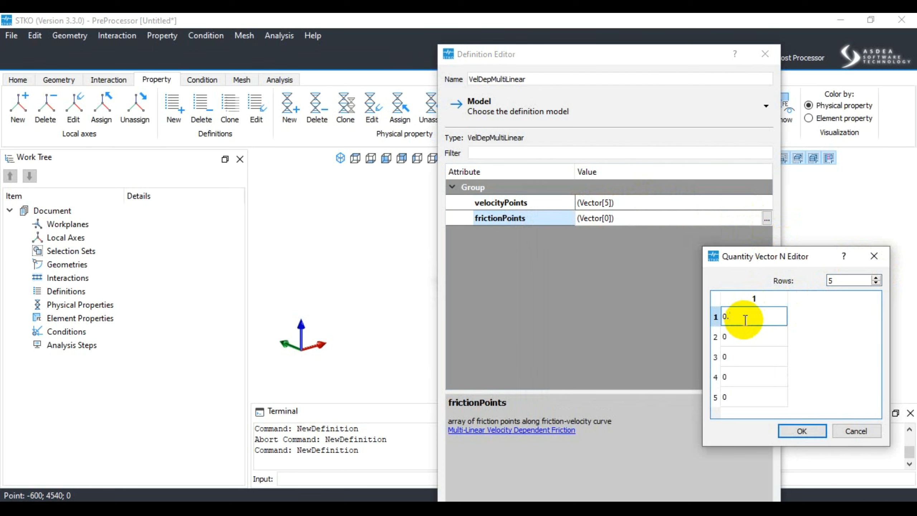
{"action": "type", "text": "1"}
{"action": "left_click", "coordinate": [738, 339]}
{"action": "type", "text": "0."}
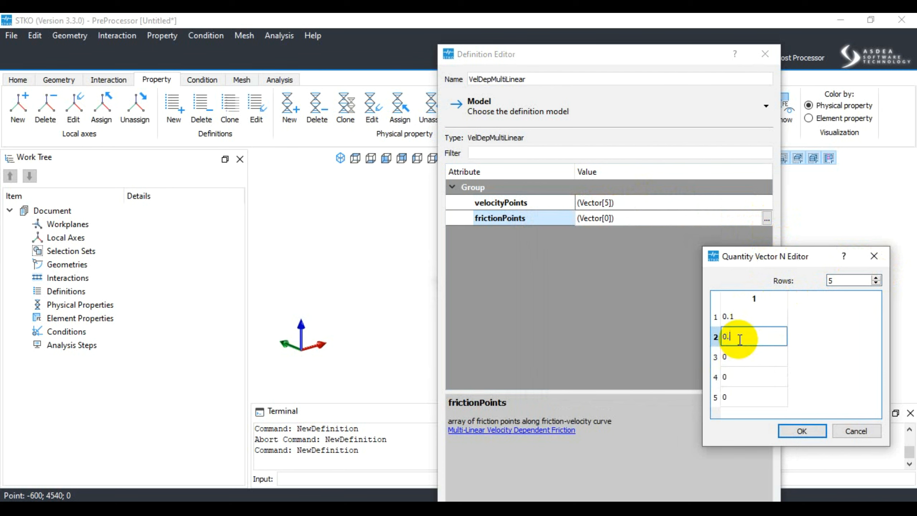
{"action": "type", "text": "3"}
{"action": "left_click", "coordinate": [732, 357]}
{"action": "type", "text": "0.35"}
Step: Set rows 4 and 5 of the frictionPoints vector to 0.05 and 0.001 and accept the vector
{"action": "left_click", "coordinate": [731, 377]}
{"action": "type", "text": "0."}
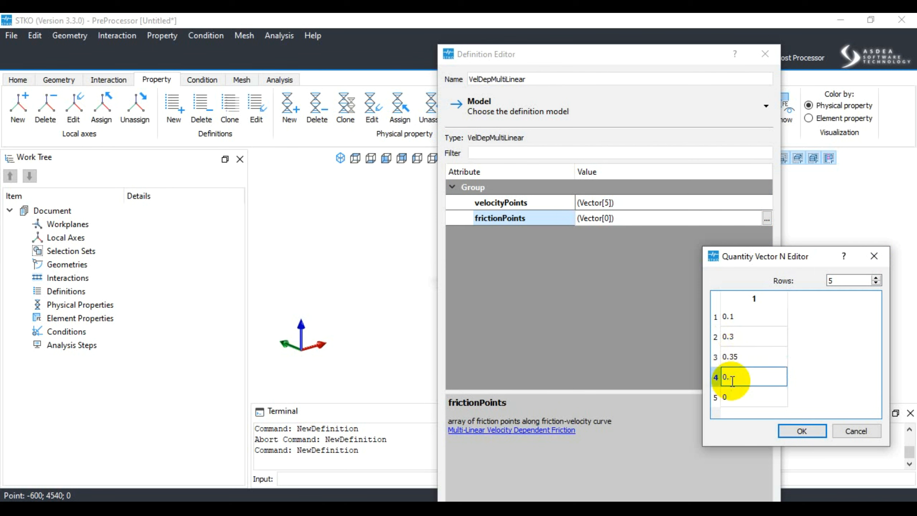
{"action": "type", "text": "1"}
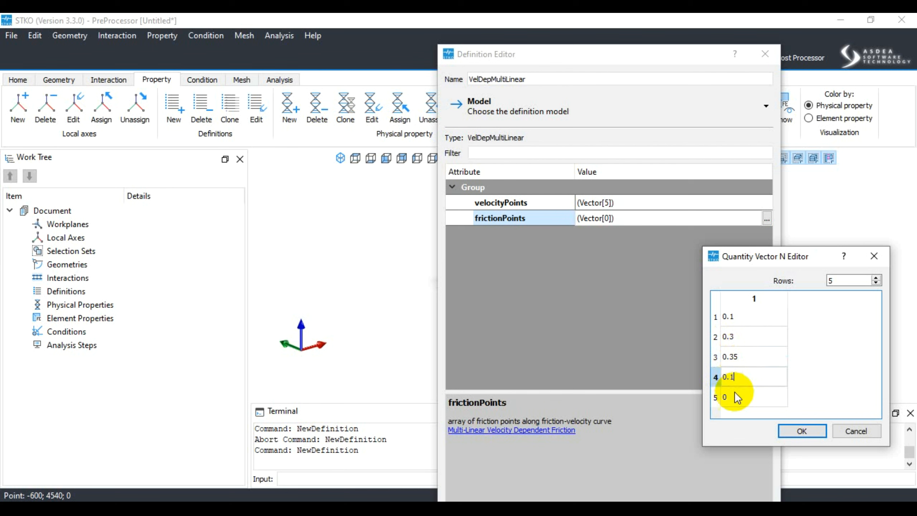
{"action": "left_click", "coordinate": [736, 397]}
{"action": "left_click", "coordinate": [737, 381]}
{"action": "type", "text": "0.05"}
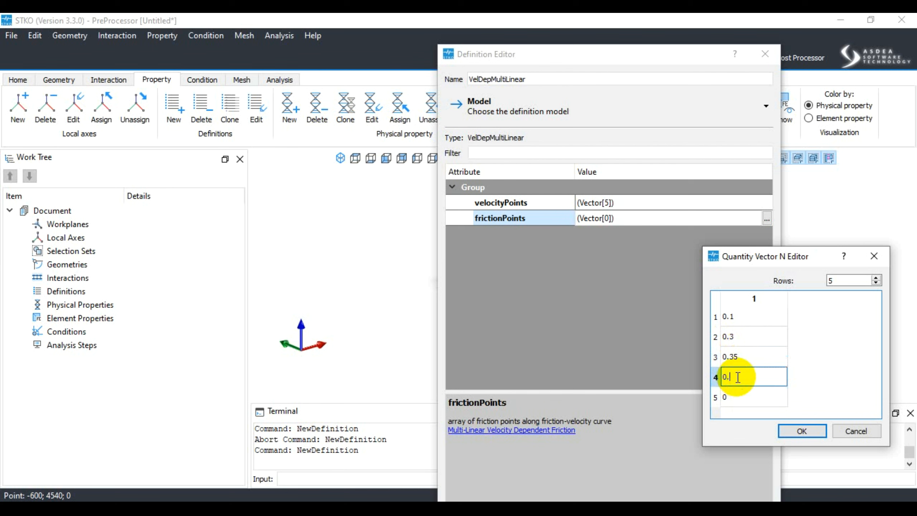
{"action": "left_click", "coordinate": [736, 390]}
{"action": "type", "text": "0.001"}
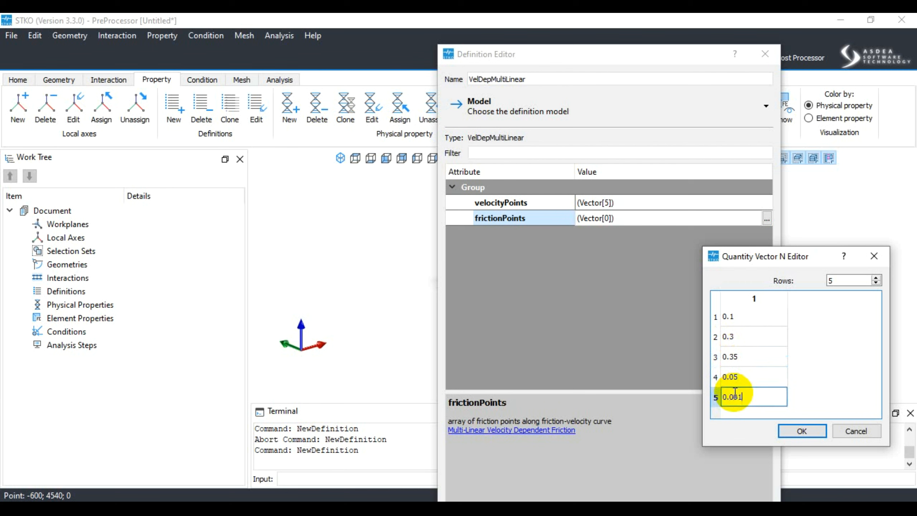
{"action": "key", "text": "Return"}
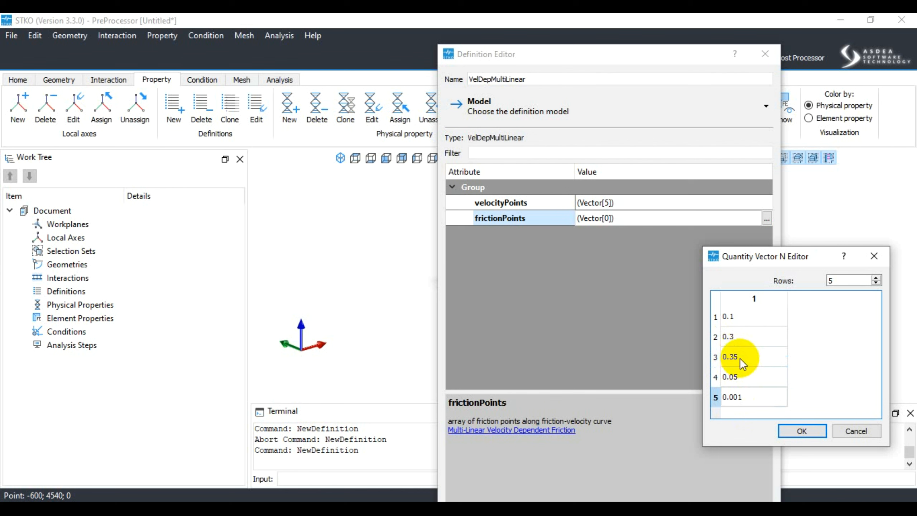
{"action": "left_click", "coordinate": [803, 432]}
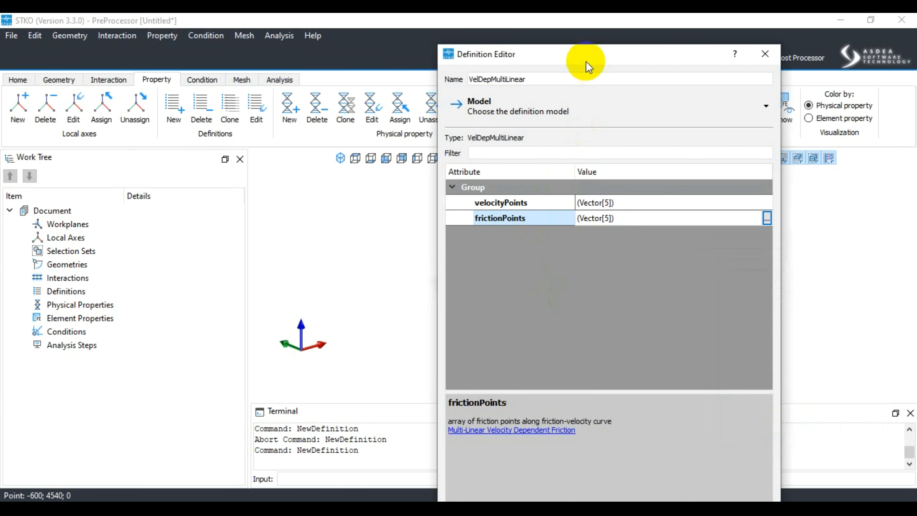
Step: Confirm the VelDepMultiLinear definition, select it under Definitions and widen the work tree
{"action": "left_click_drag", "start_coordinate": [599, 58], "coordinate": [584, 27]}
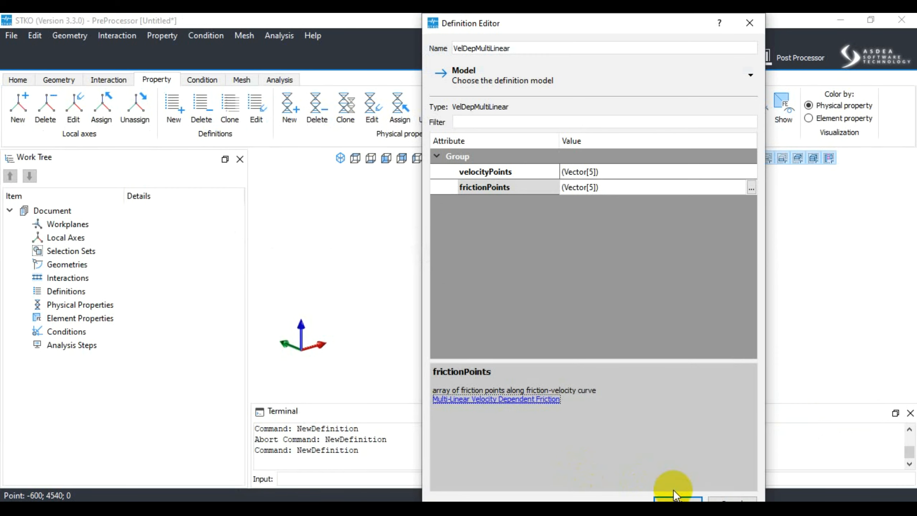
{"action": "left_click", "coordinate": [676, 498]}
{"action": "left_click", "coordinate": [94, 304]}
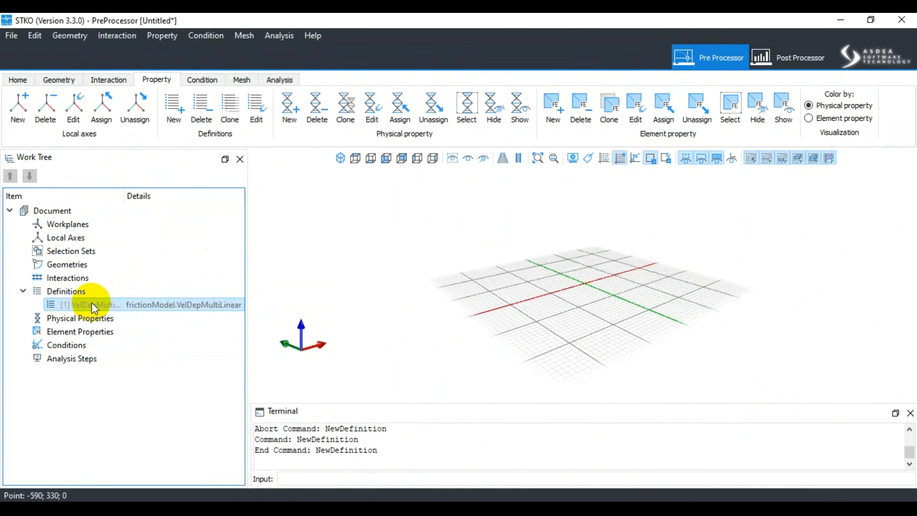
{"action": "left_click_drag", "start_coordinate": [249, 305], "coordinate": [313, 308]}
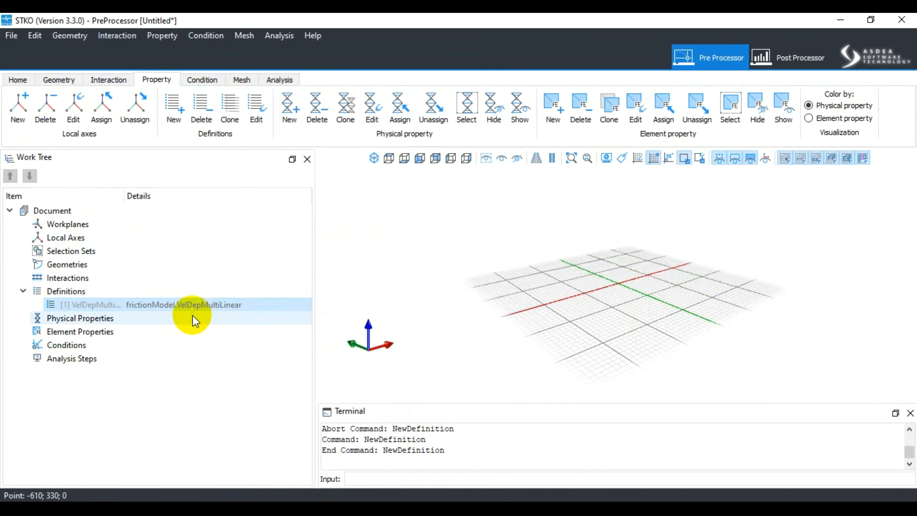
Step: Switch to the OpenSees wiki page in Chrome and examine the frictionModel VelDepMultiLinear command syntax and its $frnTag argument
{"action": "left_click", "coordinate": [465, 508]}
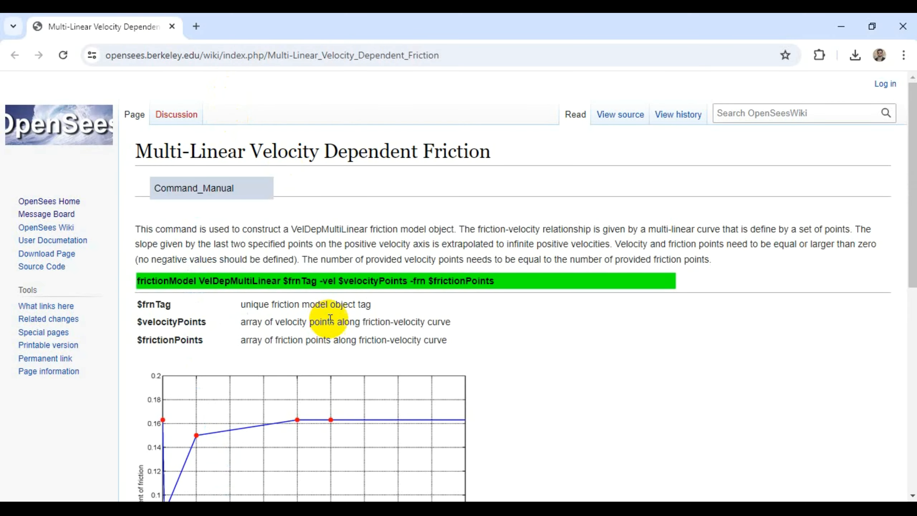
{"action": "scroll", "coordinate": [336, 316], "scroll_direction": "down", "scroll_amount": 5}
{"action": "scroll", "coordinate": [184, 299], "scroll_direction": "up", "scroll_amount": 4}
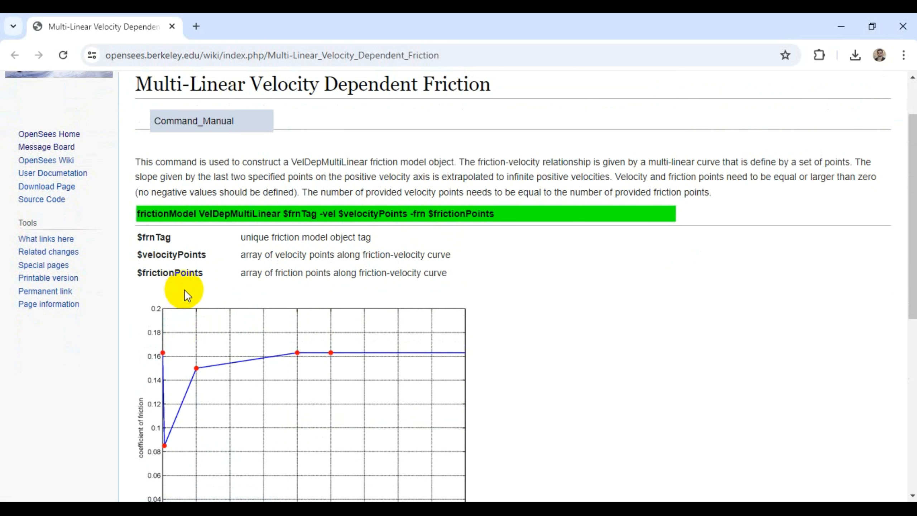
{"action": "double_click", "coordinate": [306, 214]}
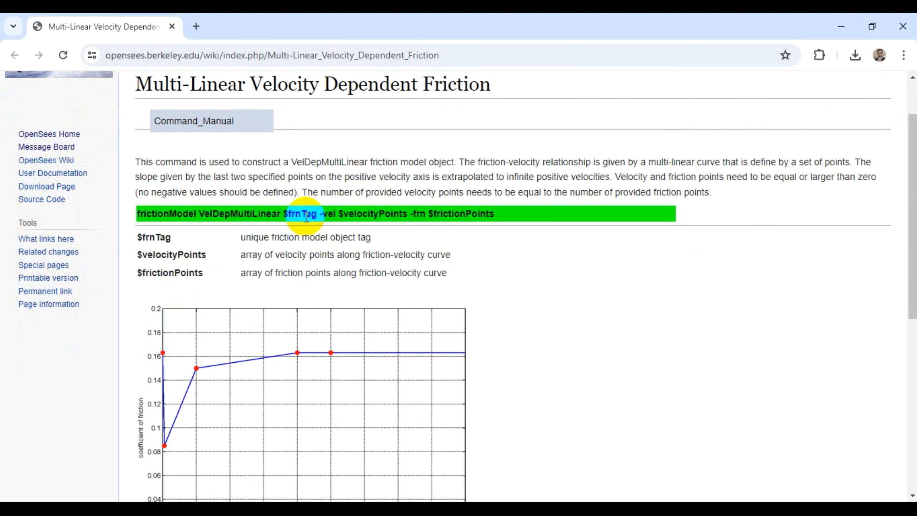
{"action": "left_click_drag", "start_coordinate": [302, 214], "coordinate": [335, 215]}
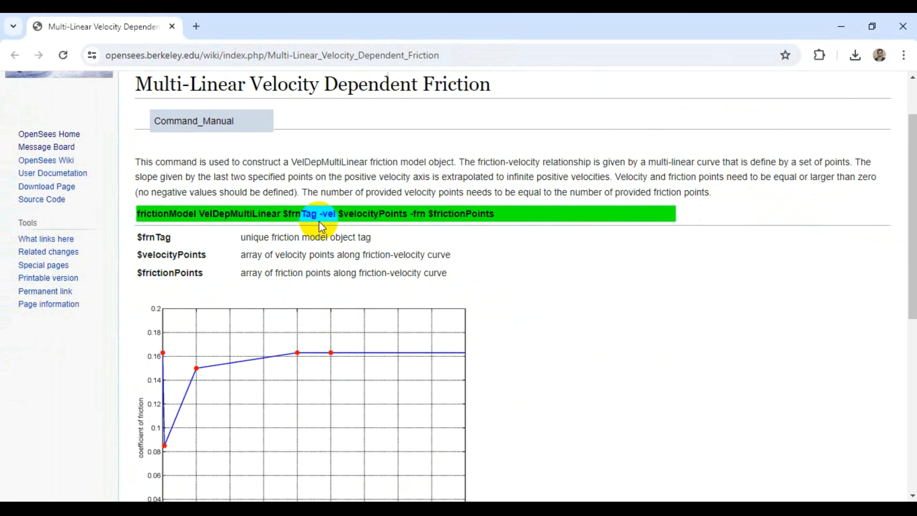
Step: Minimize the browser and STKO and launch OpenSees from the desktop
{"action": "left_click", "coordinate": [840, 19]}
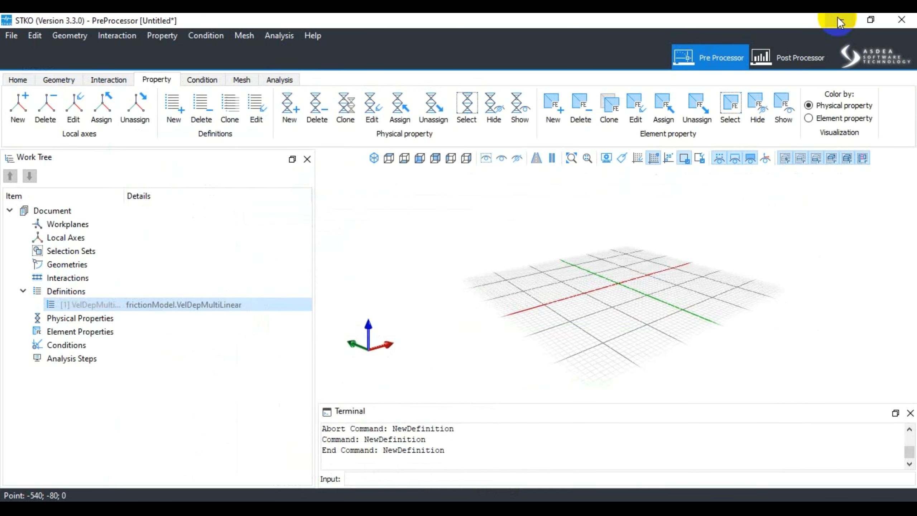
{"action": "left_click", "coordinate": [836, 16]}
{"action": "double_click", "coordinate": [123, 91]}
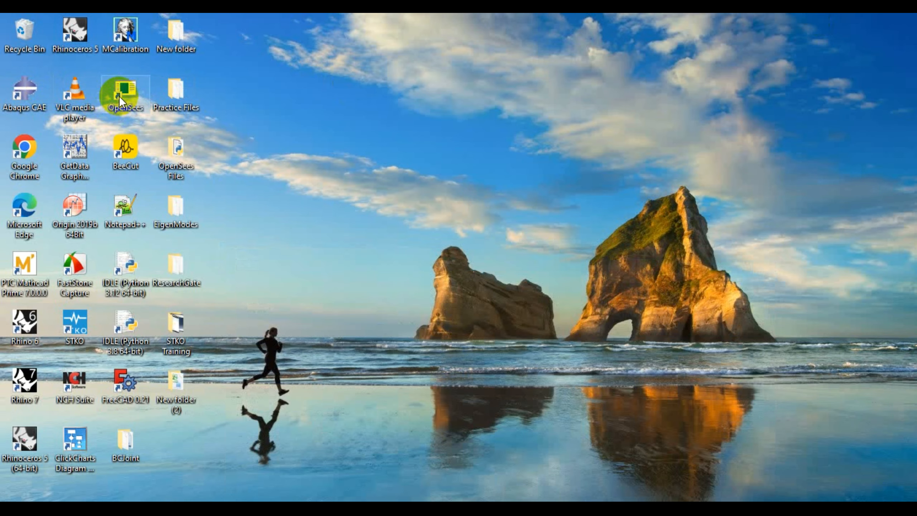
{"action": "left_click_drag", "start_coordinate": [490, 89], "coordinate": [520, 132]}
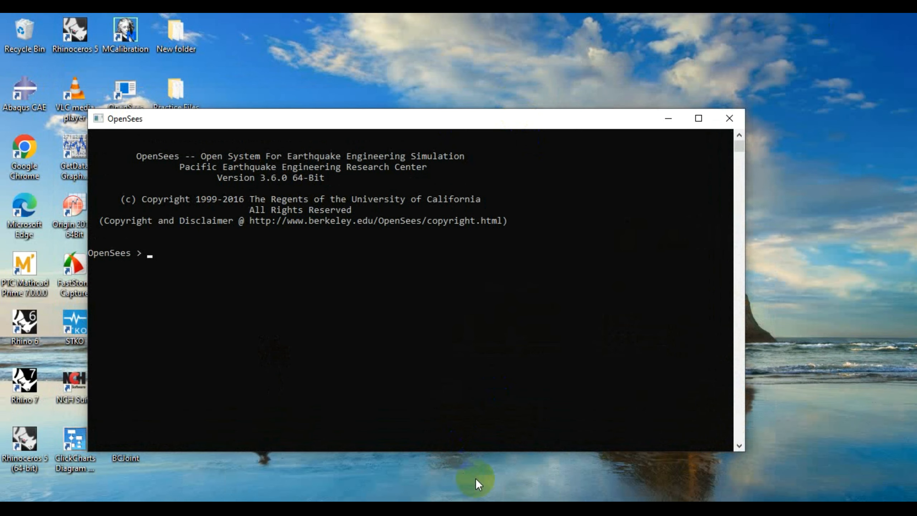
Step: Bring up the wiki page behind the OpenSees console and place the console just below the frictionModel command line
{"action": "left_click", "coordinate": [429, 509]}
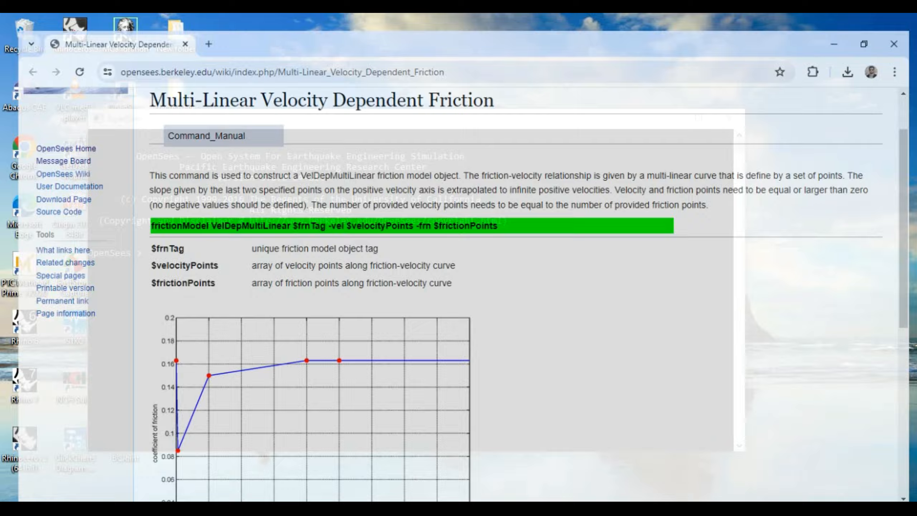
{"action": "left_click", "coordinate": [451, 509]}
{"action": "left_click_drag", "start_coordinate": [340, 121], "coordinate": [483, 270]}
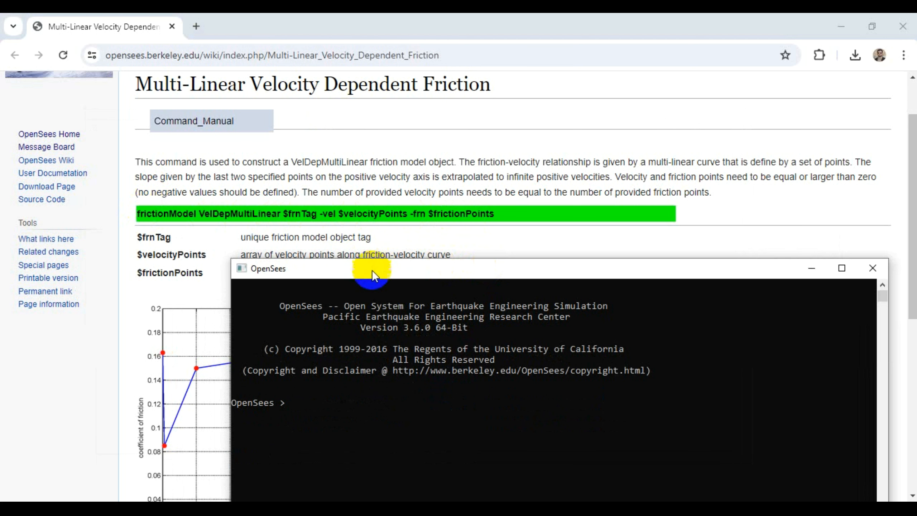
{"action": "left_click_drag", "start_coordinate": [371, 270], "coordinate": [371, 253]}
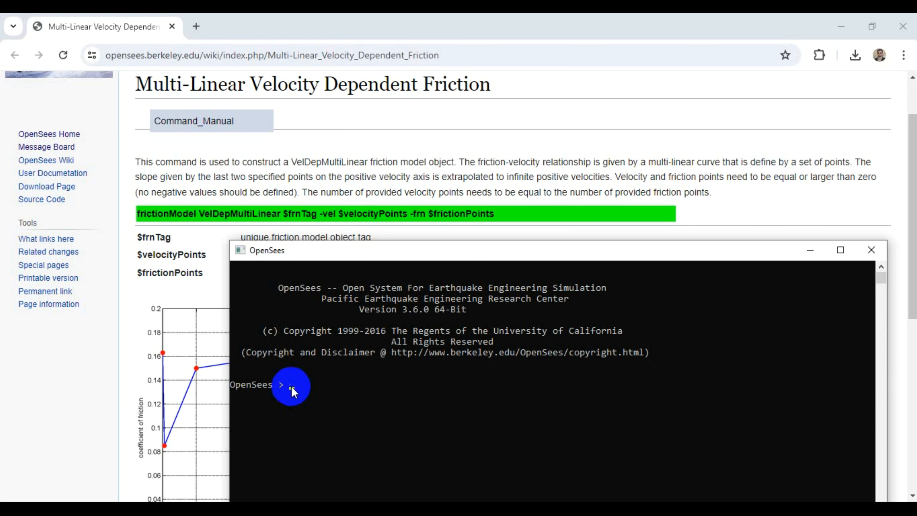
{"action": "left_click_drag", "start_coordinate": [313, 255], "coordinate": [322, 250]}
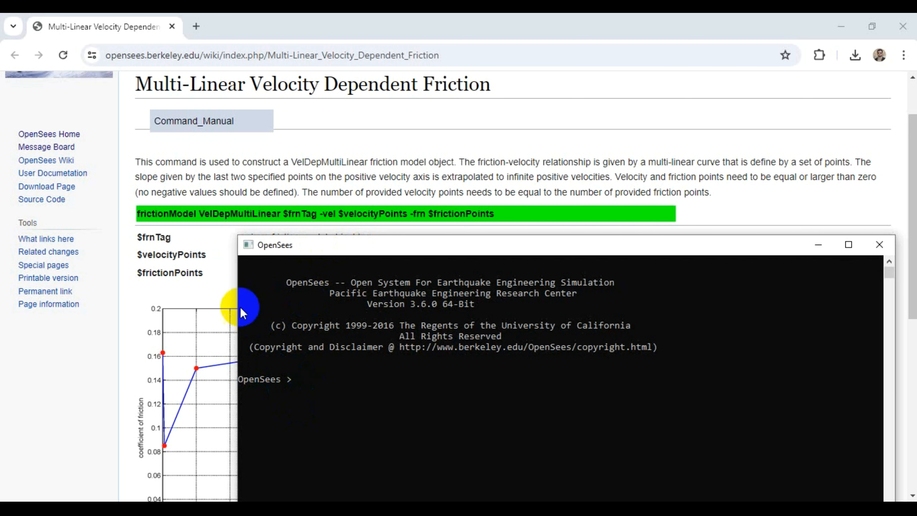
Step: Review the friction-velocity curve and the example command on the wiki page alongside the OpenSees console
{"action": "left_click", "coordinate": [203, 284]}
{"action": "scroll", "coordinate": [216, 311], "scroll_direction": "down", "scroll_amount": 5}
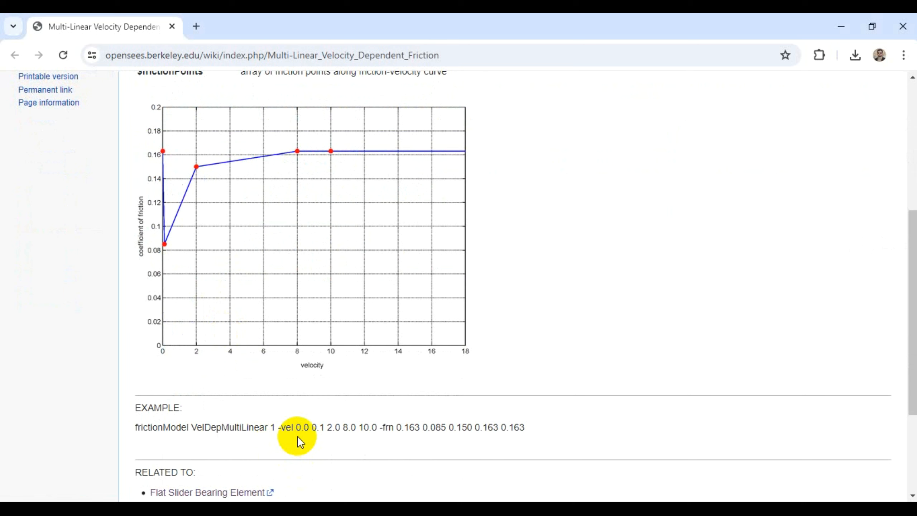
{"action": "scroll", "coordinate": [297, 436], "scroll_direction": "up", "scroll_amount": 2}
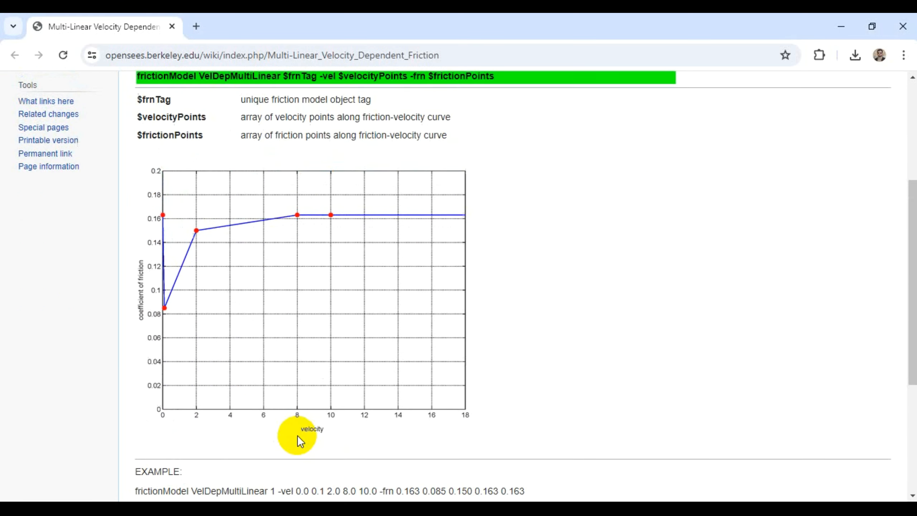
{"action": "key", "text": "alt+Tab"}
{"action": "left_click_drag", "start_coordinate": [408, 255], "coordinate": [432, 249]}
{"action": "scroll", "coordinate": [282, 174], "scroll_direction": "up", "scroll_amount": 4}
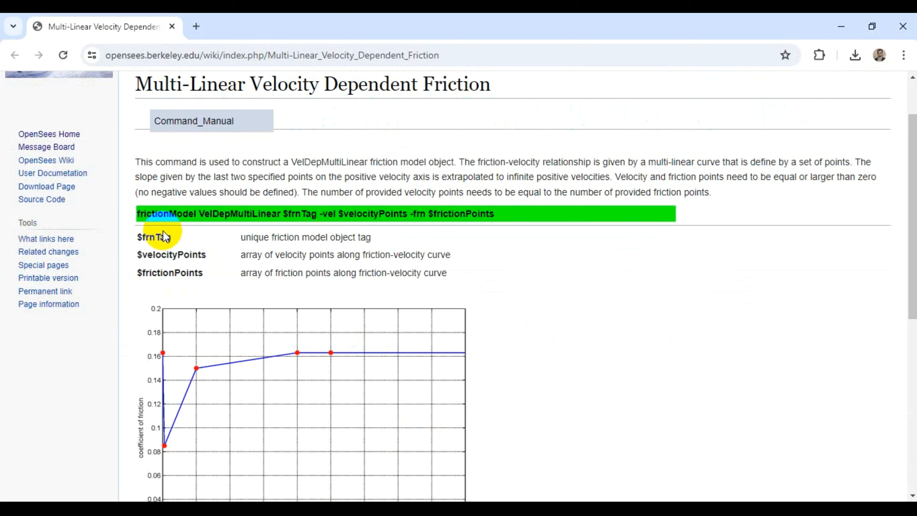
Step: Compare the frictionModel command syntax and its $frnTag argument with the example line on the wiki page
{"action": "mouse_move", "coordinate": [194, 211]}
{"action": "left_mouse_down"}
{"action": "mouse_move", "coordinate": [165, 214]}
{"action": "mouse_move", "coordinate": [185, 218]}
{"action": "left_mouse_up"}
{"action": "scroll", "coordinate": [175, 428], "scroll_direction": "down", "scroll_amount": 10}
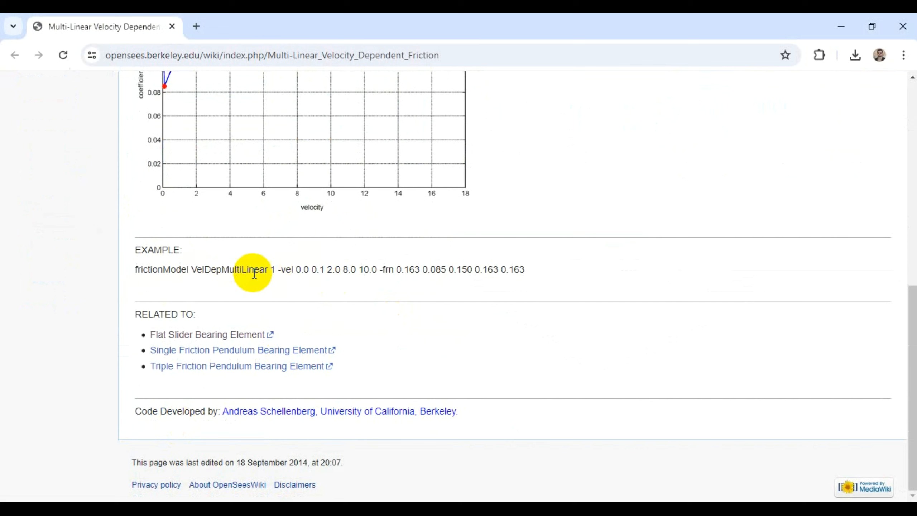
{"action": "scroll", "coordinate": [254, 275], "scroll_direction": "up", "scroll_amount": 10}
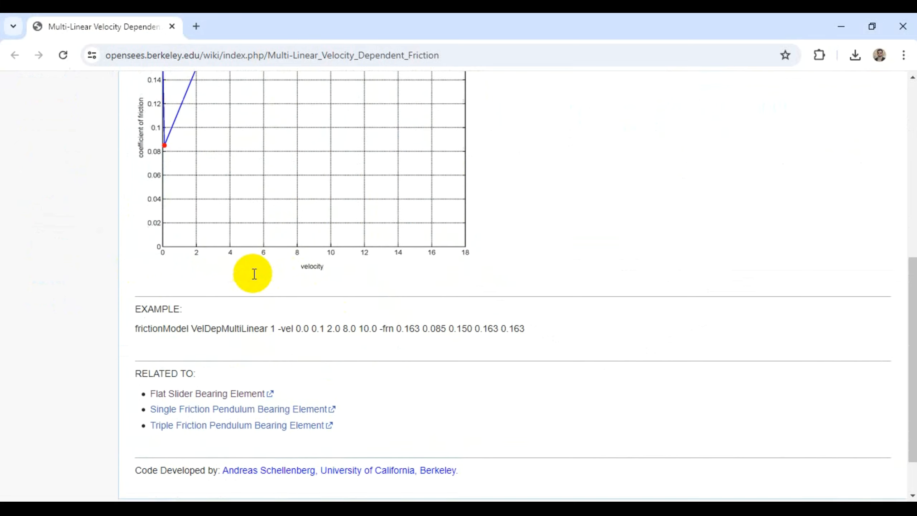
{"action": "scroll", "coordinate": [259, 373], "scroll_direction": "down", "scroll_amount": 2}
{"action": "scroll", "coordinate": [256, 362], "scroll_direction": "up", "scroll_amount": 2}
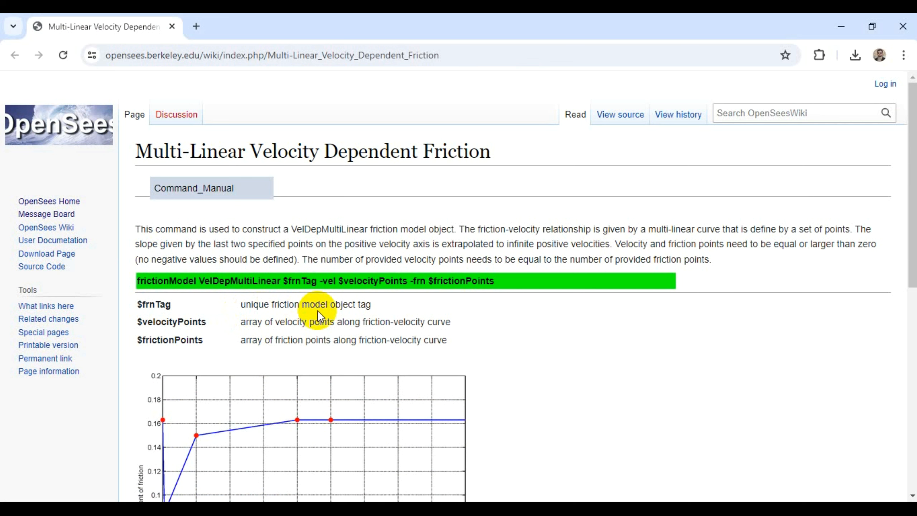
{"action": "double_click", "coordinate": [296, 285]}
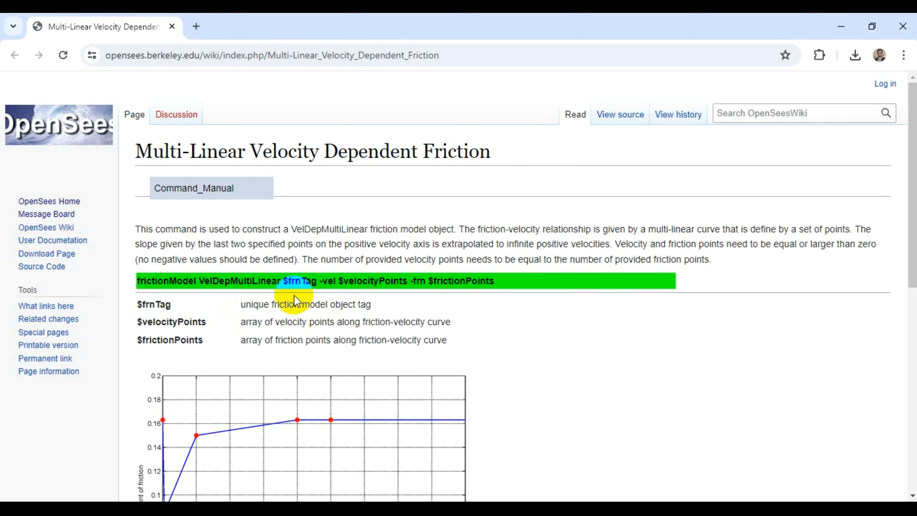
{"action": "scroll", "coordinate": [293, 295], "scroll_direction": "down", "scroll_amount": 10}
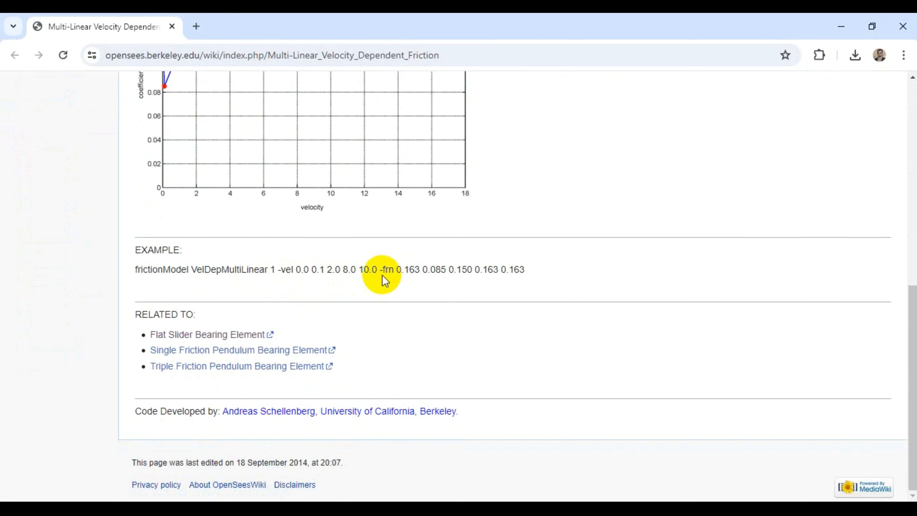
{"action": "scroll", "coordinate": [362, 289], "scroll_direction": "up", "scroll_amount": 10}
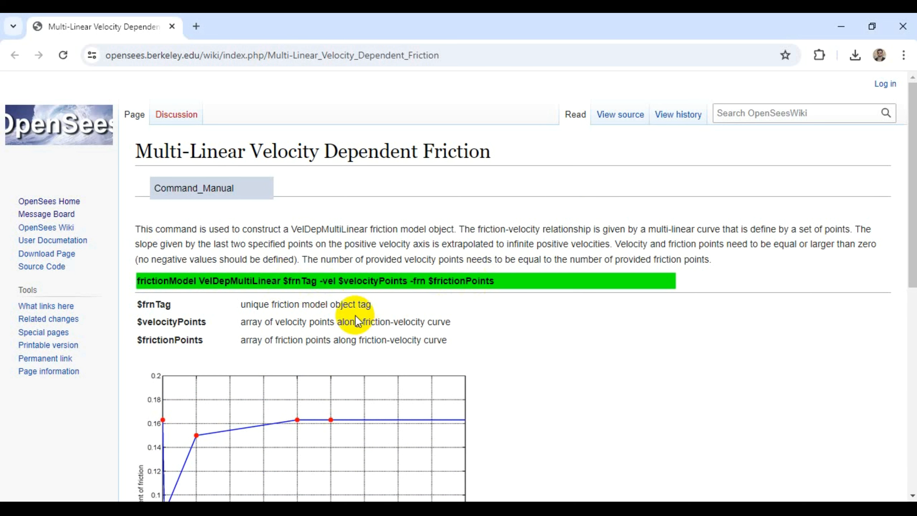
Step: Compare the $frnTag argument on the wiki page with the tag of the VelDepMultiLinear definition in STKO's work tree
{"action": "double_click", "coordinate": [295, 282]}
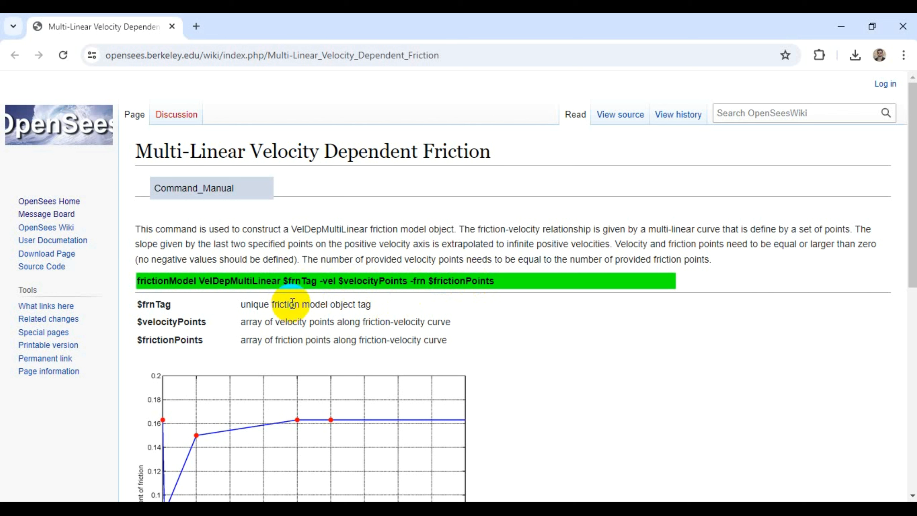
{"action": "left_click_drag", "start_coordinate": [281, 277], "coordinate": [318, 280]}
{"action": "left_click", "coordinate": [316, 282]}
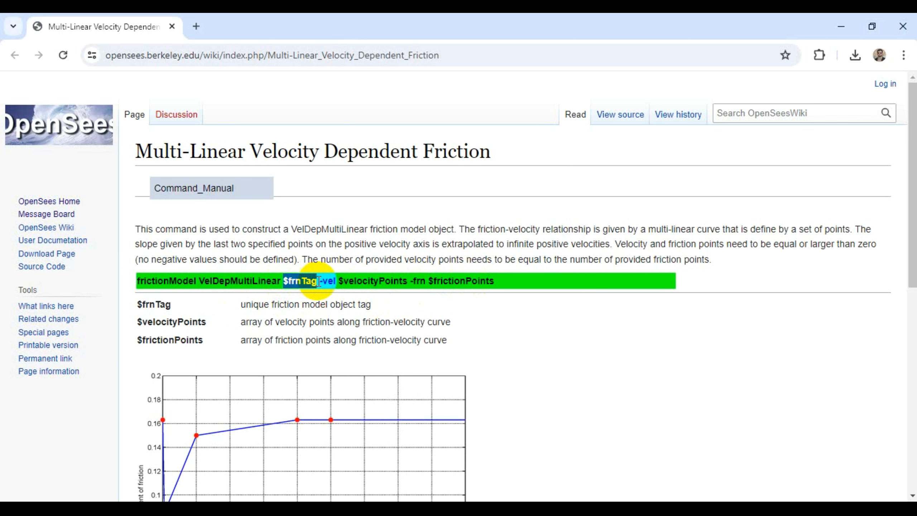
{"action": "scroll", "coordinate": [299, 329], "scroll_direction": "down", "scroll_amount": 6}
{"action": "scroll", "coordinate": [299, 330], "scroll_direction": "down", "scroll_amount": 1}
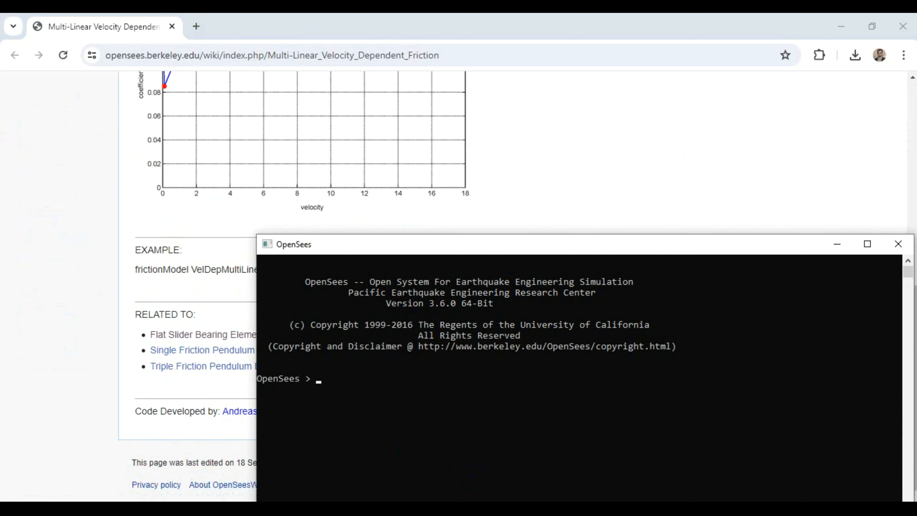
{"action": "left_click", "coordinate": [100, 277]}
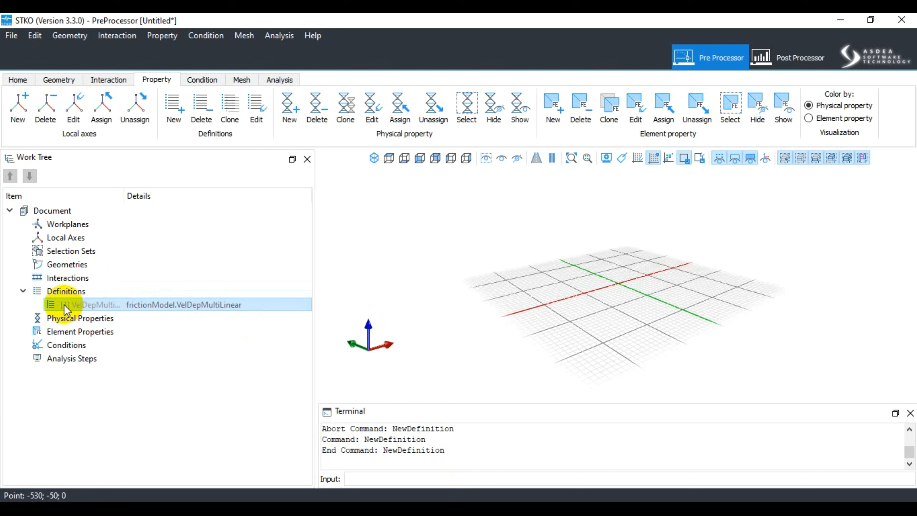
{"action": "left_click", "coordinate": [473, 508]}
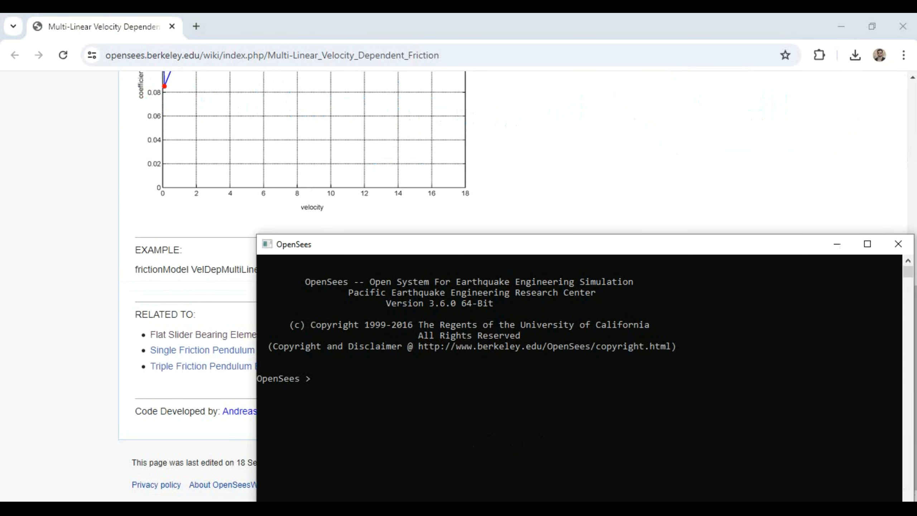
Step: Return to the beginning of the wiki page and place the OpenSees console just below the frictionModel command line
{"action": "left_click_drag", "start_coordinate": [443, 254], "coordinate": [547, 219]}
{"action": "scroll", "coordinate": [221, 268], "scroll_direction": "up", "scroll_amount": 9}
{"action": "left_click", "coordinate": [323, 263]}
{"action": "key", "text": "alt+Tab"}
{"action": "left_click_drag", "start_coordinate": [494, 226], "coordinate": [544, 234]}
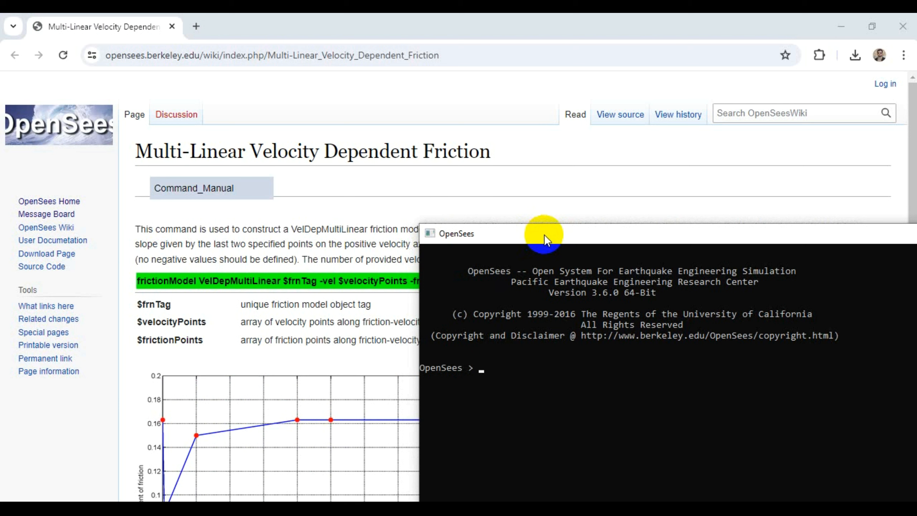
{"action": "left_click_drag", "start_coordinate": [508, 234], "coordinate": [408, 321]}
{"action": "left_click", "coordinate": [454, 453]}
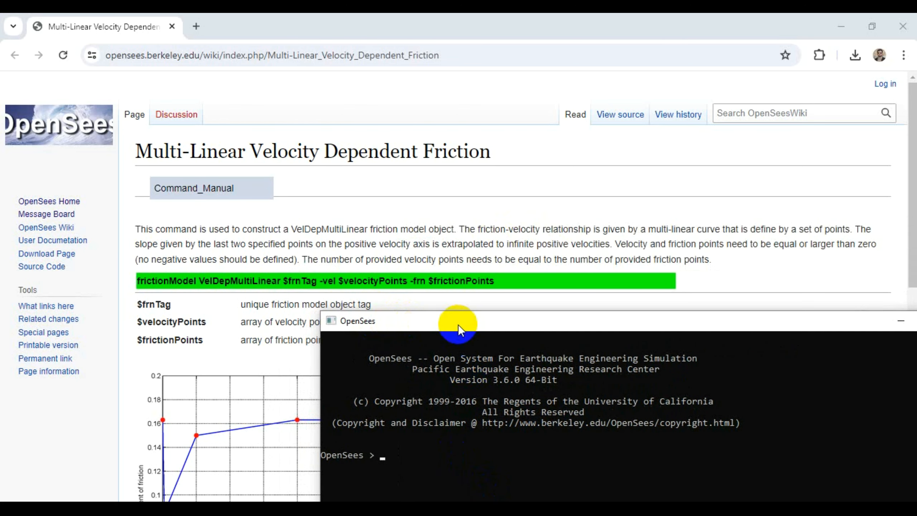
Step: Begin the OpenSees command with "frictionModel VelDepMultiLinear 1", correcting the capital L in the model name
{"action": "type", "text": "frictionMo"}
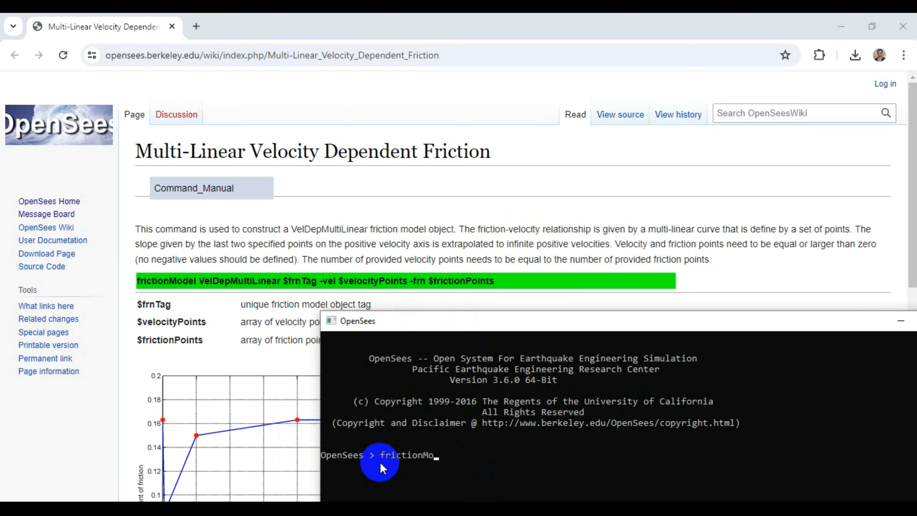
{"action": "type", "text": "del VelDepMultilinear"}
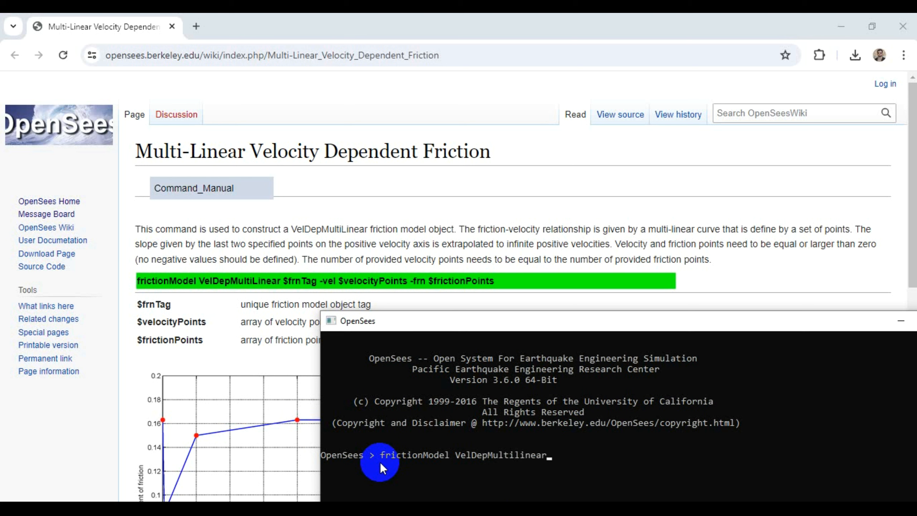
{"action": "key", "text": "BackSpace"}
{"action": "key", "text": "BackSpace"}
{"action": "key", "text": "BackSpace"}
{"action": "key", "text": "BackSpace"}
{"action": "key", "text": "BackSpace"}
{"action": "key", "text": "BackSpace"}
{"action": "type", "text": "Linear"}
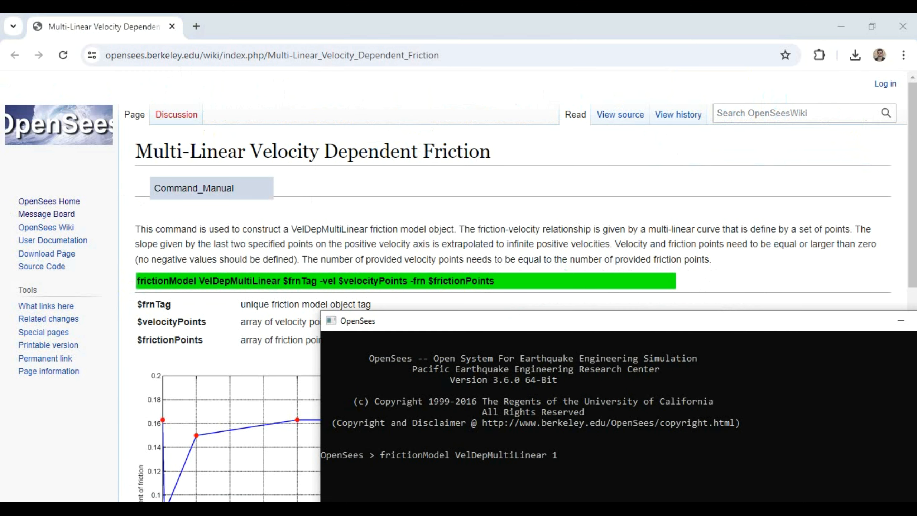
Step: Reposition the console to keep the wiki's syntax line readable and append the -vel flag to the command
{"action": "left_click", "coordinate": [563, 324]}
{"action": "left_click_drag", "start_coordinate": [563, 324], "coordinate": [506, 309]}
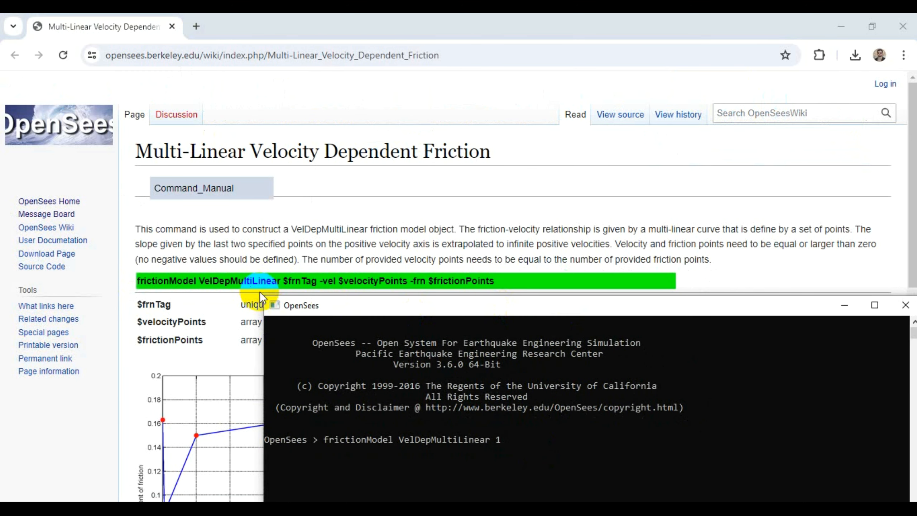
{"action": "left_click_drag", "start_coordinate": [316, 307], "coordinate": [375, 312]}
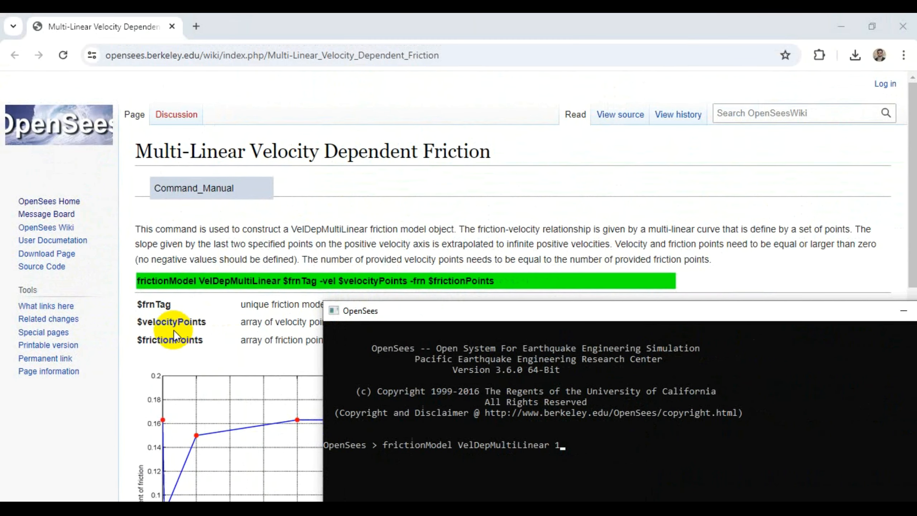
{"action": "mouse_move", "coordinate": [451, 312]}
{"action": "left_mouse_down"}
{"action": "mouse_move", "coordinate": [467, 304]}
{"action": "mouse_move", "coordinate": [453, 310]}
{"action": "mouse_move", "coordinate": [461, 298]}
{"action": "left_mouse_up"}
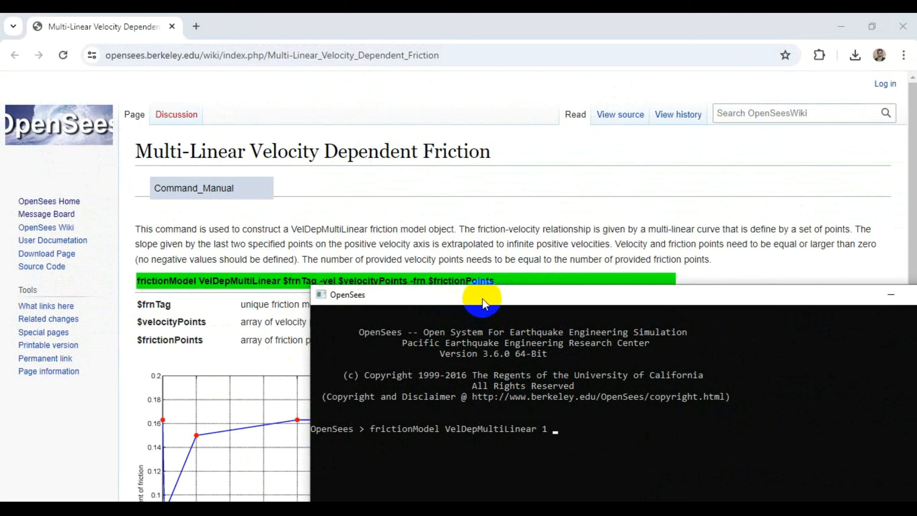
{"action": "left_click_drag", "start_coordinate": [370, 302], "coordinate": [384, 316]}
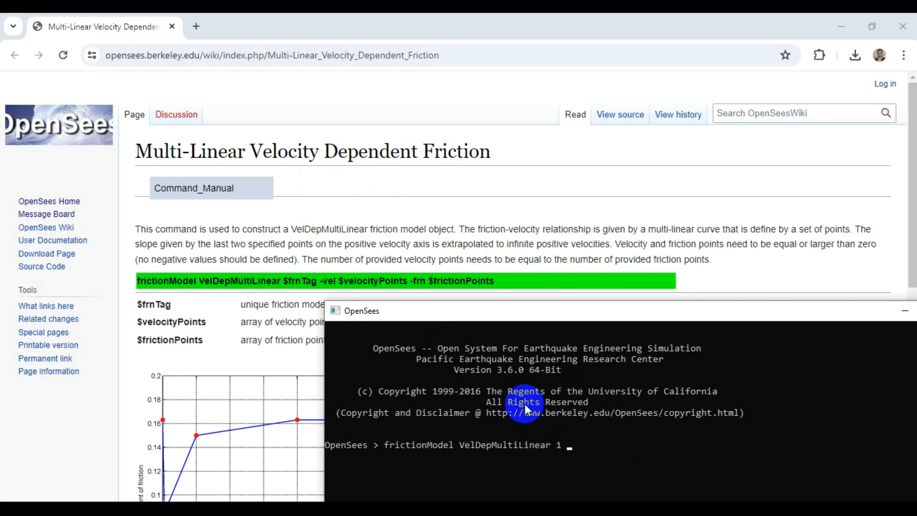
{"action": "left_click_drag", "start_coordinate": [317, 281], "coordinate": [283, 281]}
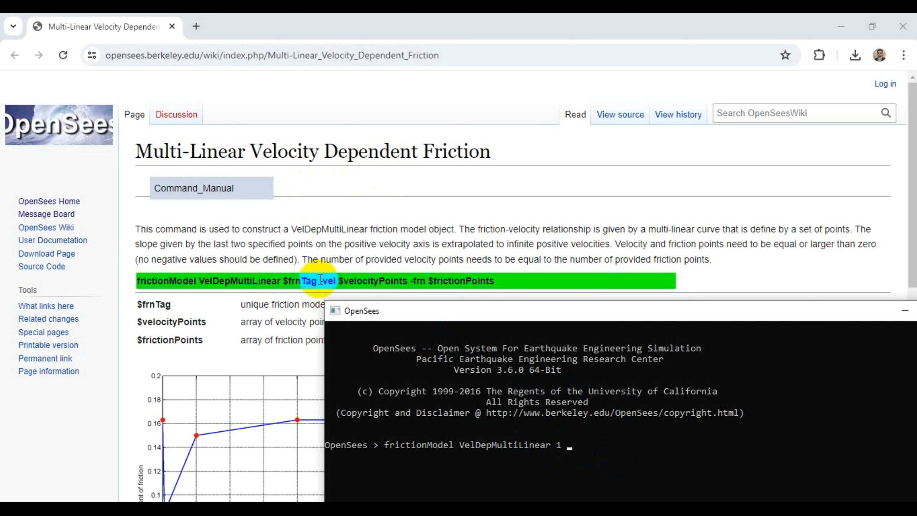
{"action": "left_click", "coordinate": [483, 348]}
{"action": "type", "text": "-vel"}
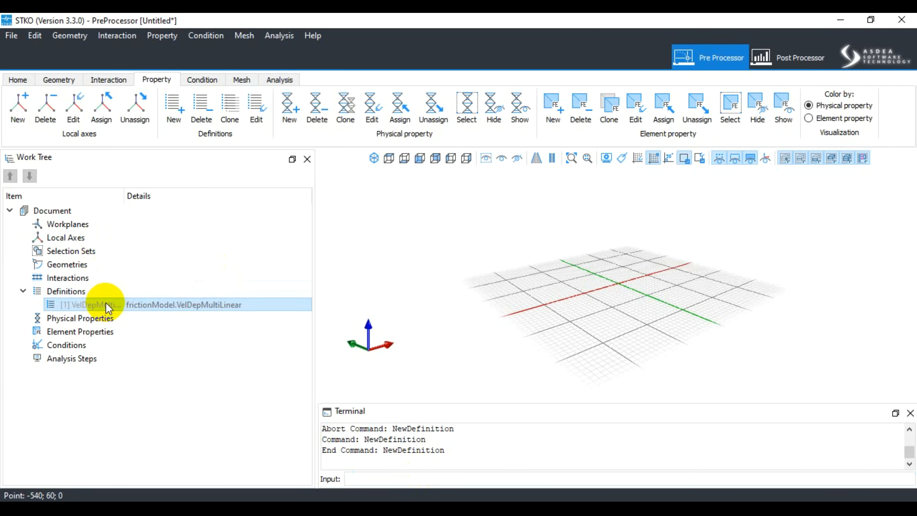
Step: Open the velocityPoints vector of the STKO definition and append its values 5.0 10.0 15.0 20.0 30.0 to the OpenSees command
{"action": "double_click", "coordinate": [106, 304]}
{"action": "left_click", "coordinate": [598, 177]}
{"action": "left_click", "coordinate": [751, 176]}
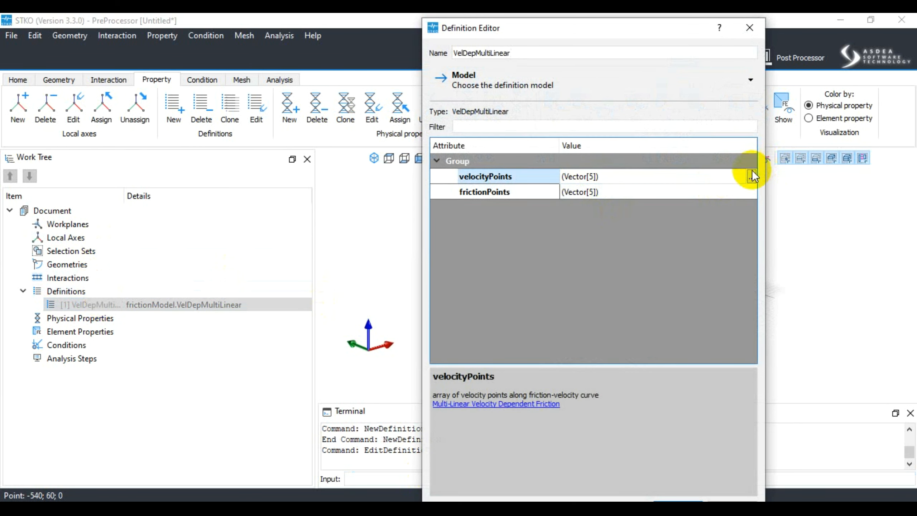
{"action": "left_click", "coordinate": [751, 176]}
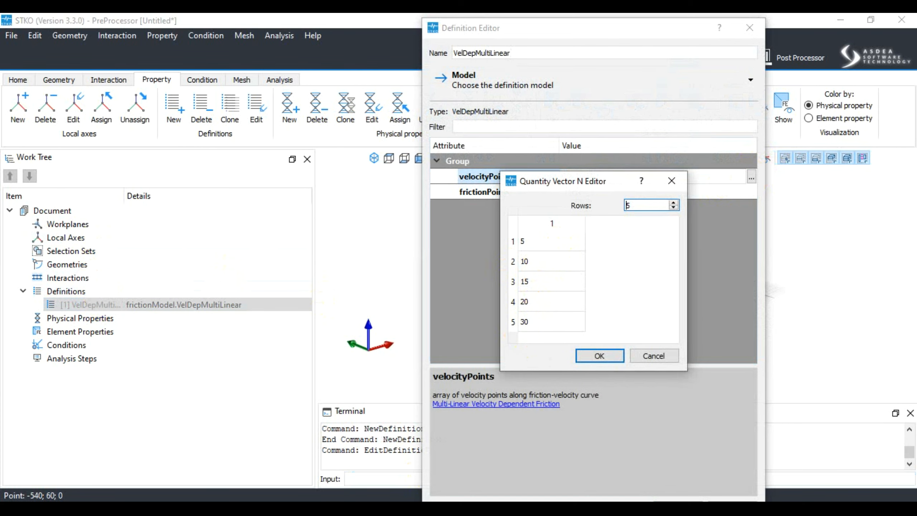
{"action": "key", "text": "alt+Tab"}
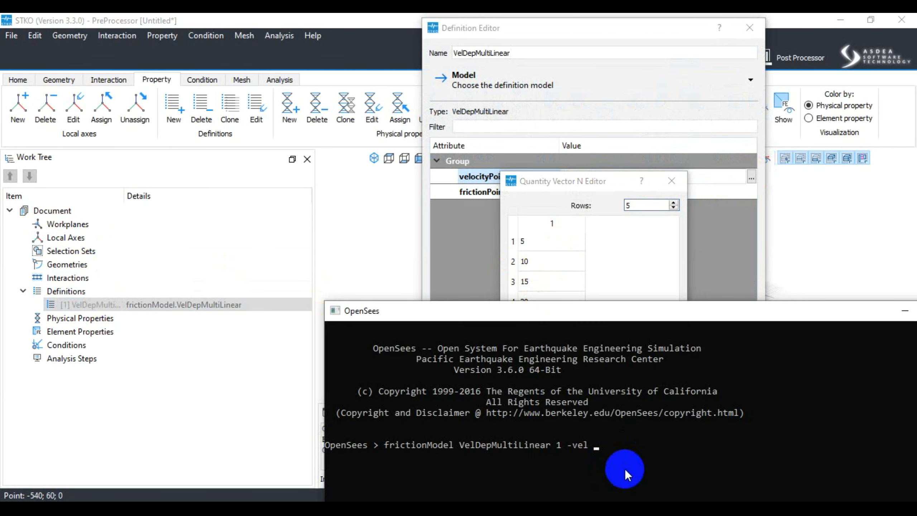
{"action": "type", "text": "5.0 10.0 15"}
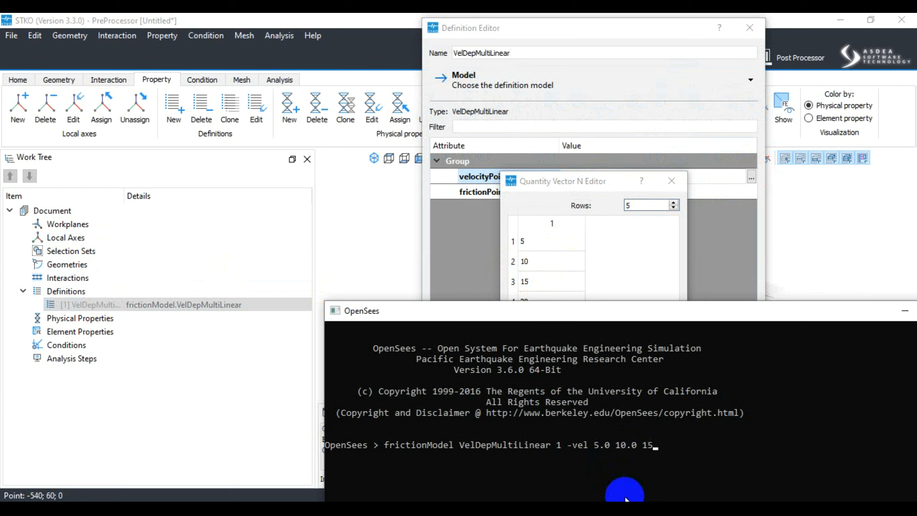
{"action": "type", "text": ".0 20.0"}
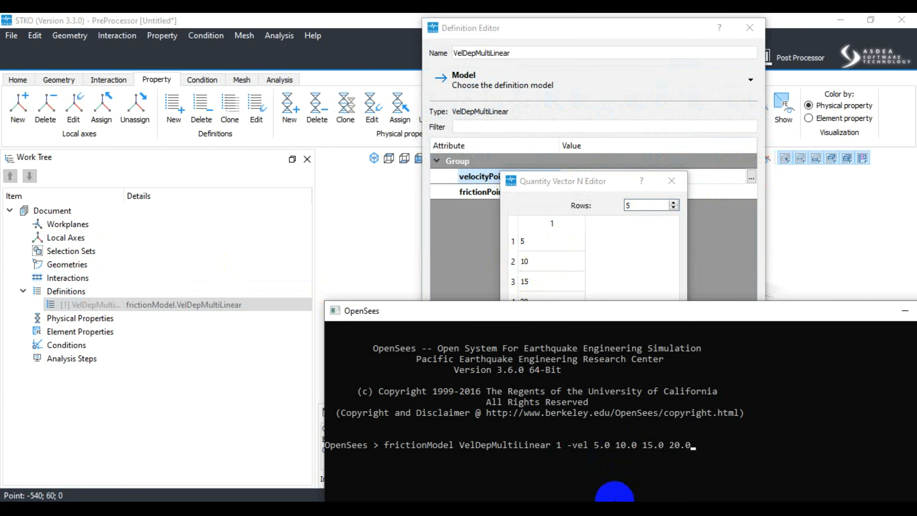
{"action": "left_click_drag", "start_coordinate": [534, 311], "coordinate": [548, 328]}
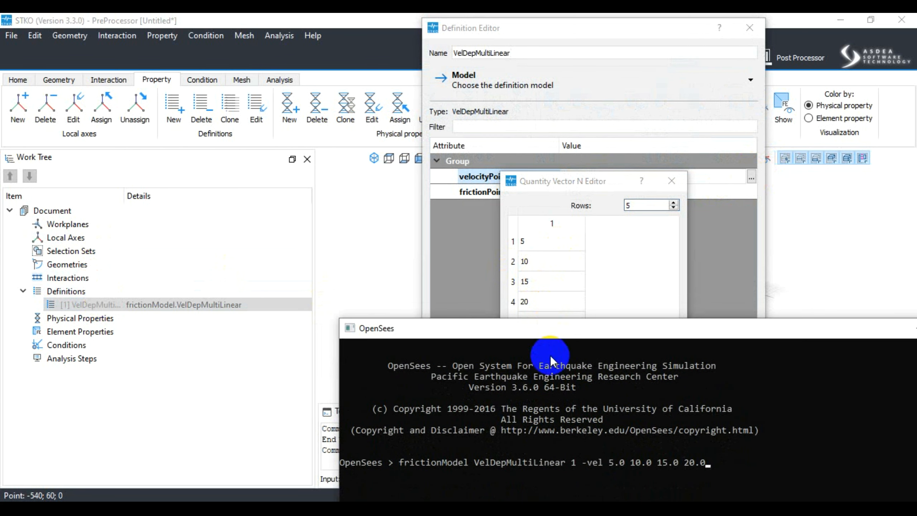
{"action": "type", "text": "30.0"}
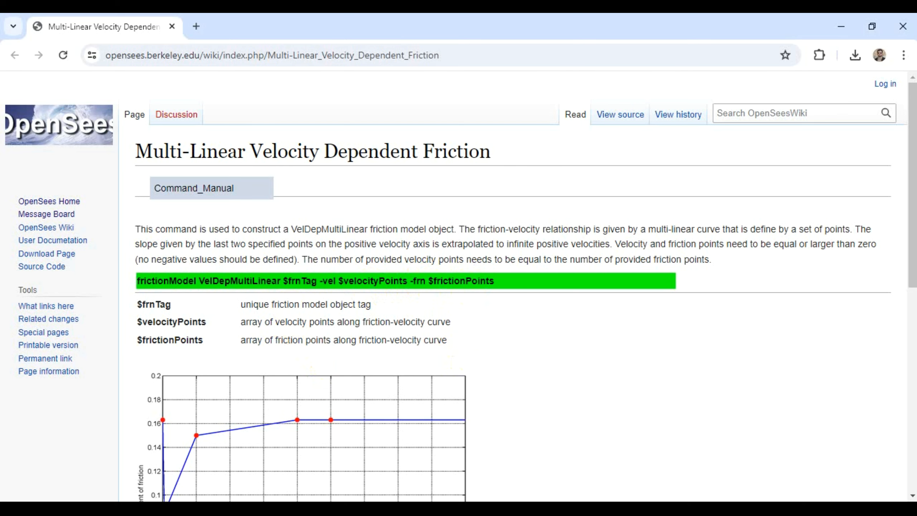
Step: Append the -frn flag to the OpenSees command following the wiki syntax, and minimize the console
{"action": "left_click", "coordinate": [652, 440]}
{"action": "type", "text": "-frn"}
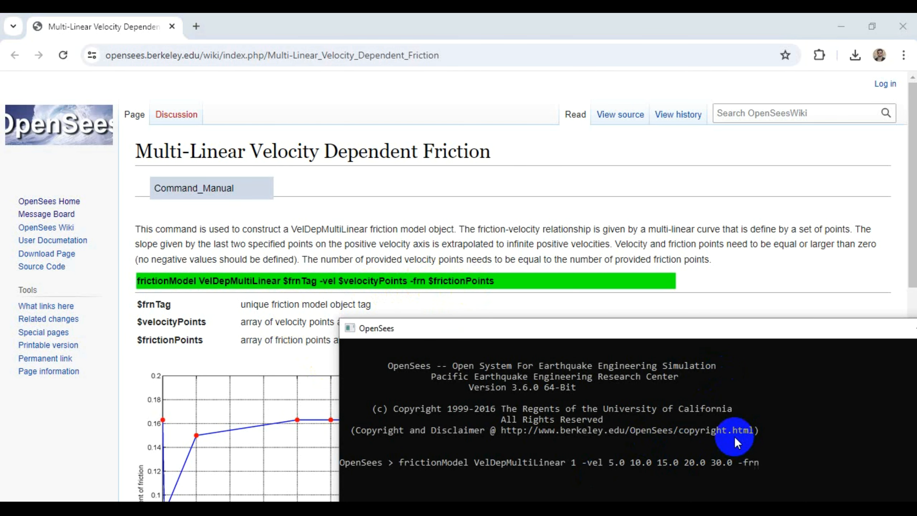
{"action": "key", "text": "super+Down"}
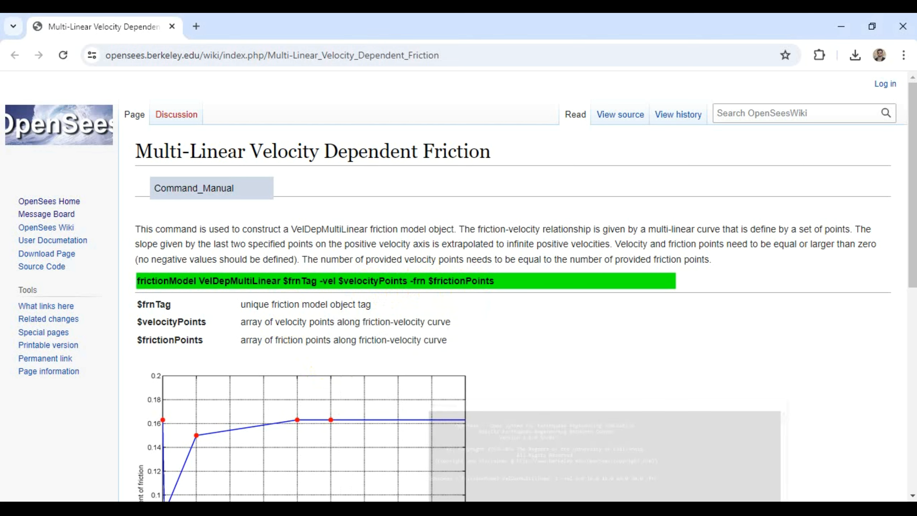
Step: Open the STKO definition's frictionPoints vector and append its values 0.1 0.3 0.35 0.05 0.001 to the OpenSees command
{"action": "key", "text": "alt+Tab"}
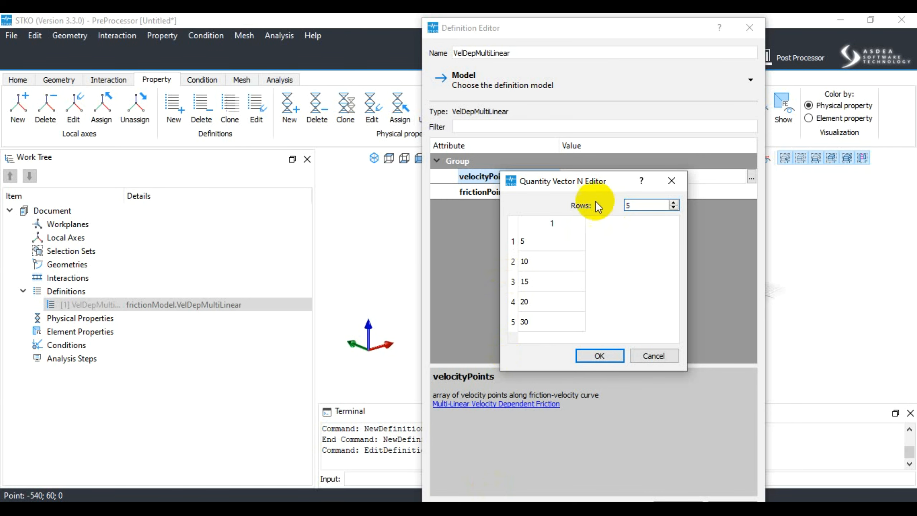
{"action": "left_click", "coordinate": [654, 355]}
{"action": "left_click", "coordinate": [497, 191]}
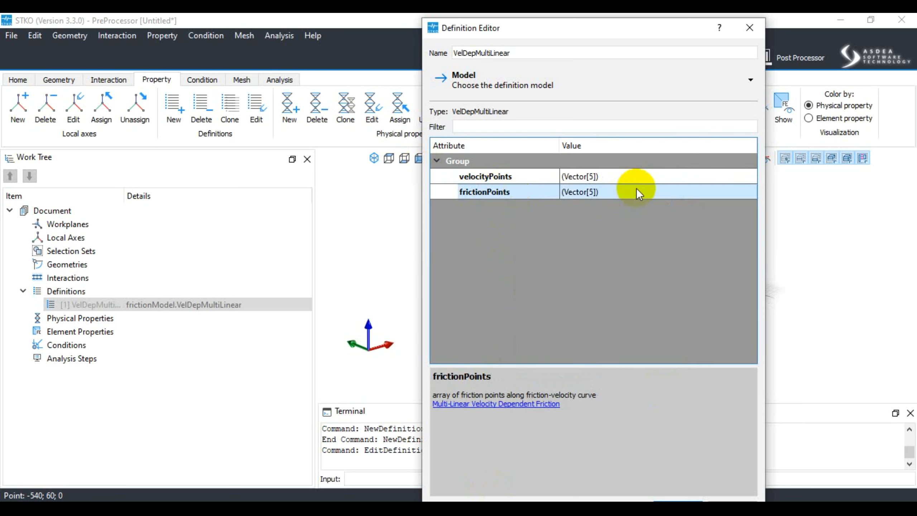
{"action": "left_click", "coordinate": [750, 194]}
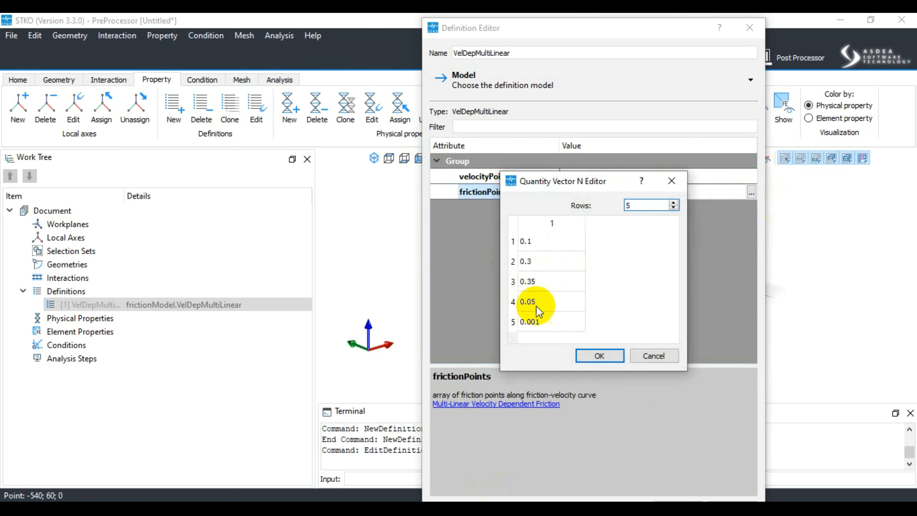
{"action": "key", "text": "alt+Tab"}
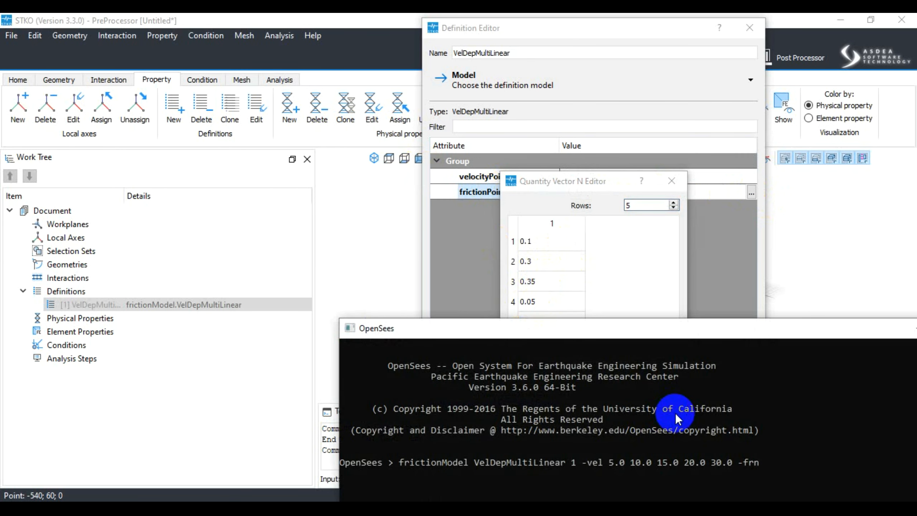
{"action": "type", "text": ".1 0.3 0.35 0.05 0.00"}
{"action": "left_click_drag", "start_coordinate": [635, 333], "coordinate": [543, 153]}
{"action": "type", "text": "1"}
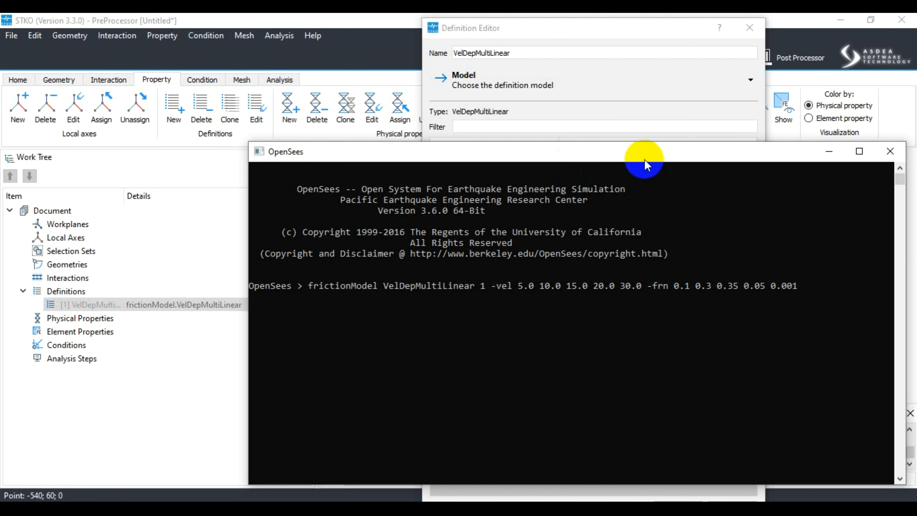
{"action": "left_click_drag", "start_coordinate": [644, 157], "coordinate": [628, 156]}
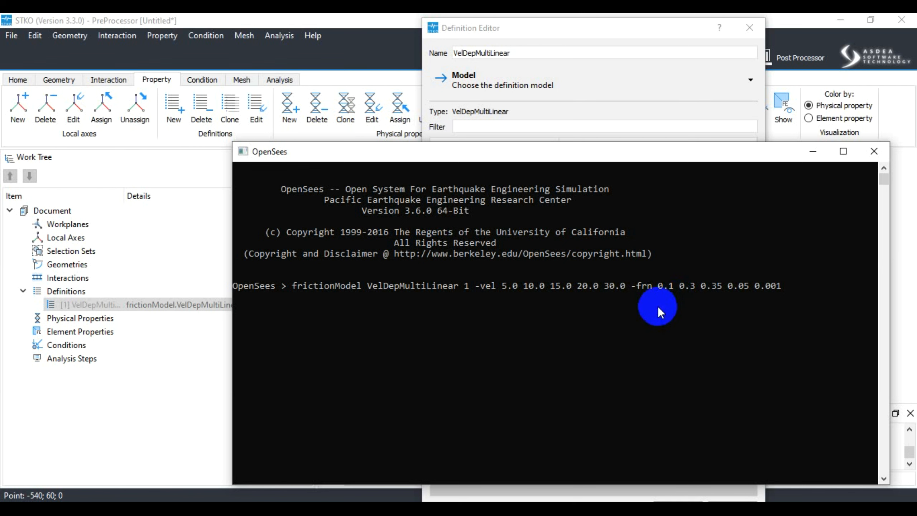
Step: Run the completed frictionModel command in the OpenSees console and inspect the console's response and version header
{"action": "key", "text": "Return"}
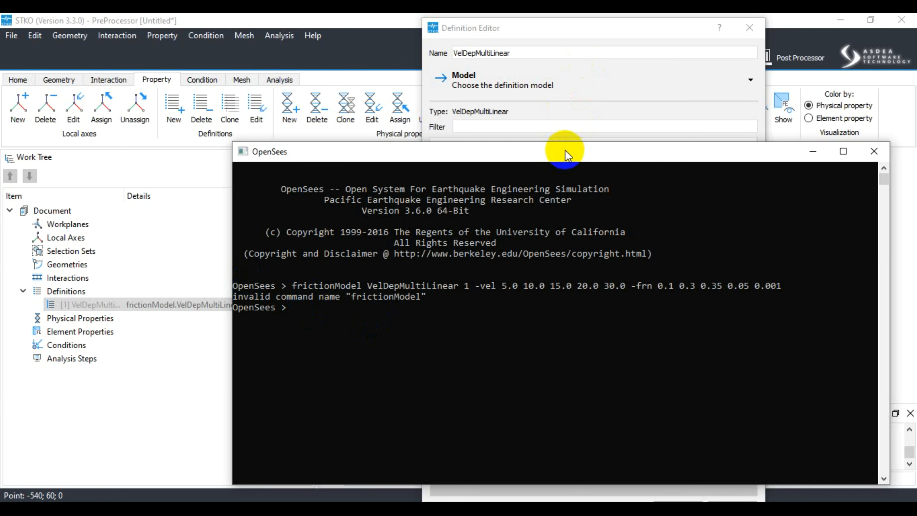
{"action": "mouse_move", "coordinate": [565, 150]}
{"action": "left_mouse_down"}
{"action": "mouse_move", "coordinate": [507, 128]}
{"action": "mouse_move", "coordinate": [575, 155]}
{"action": "left_mouse_up"}
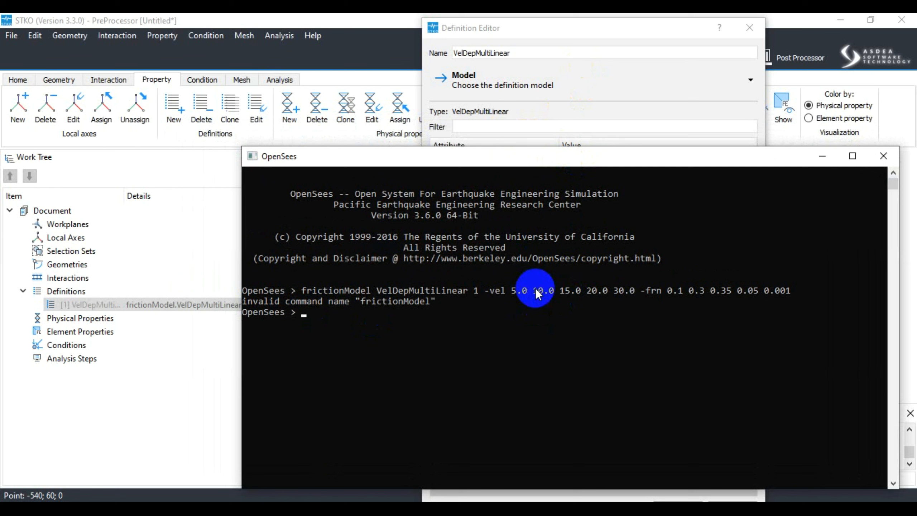
{"action": "left_click_drag", "start_coordinate": [527, 172], "coordinate": [571, 215]}
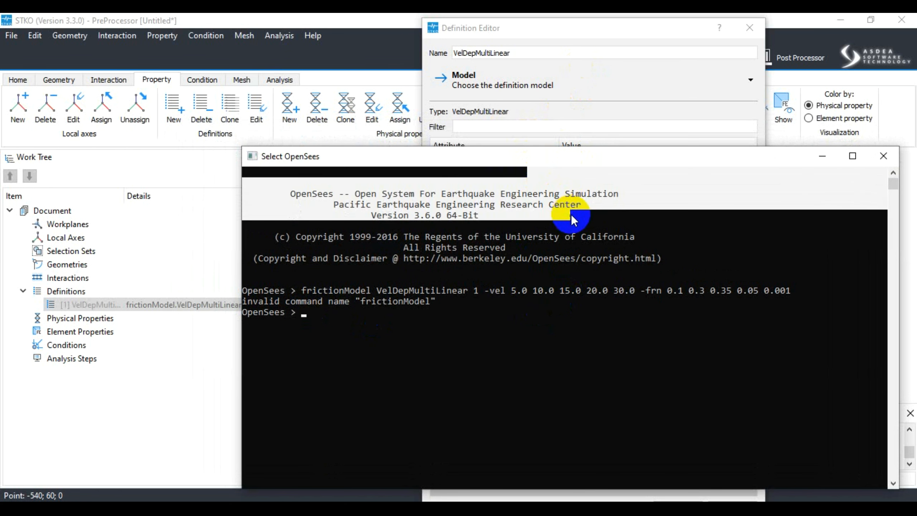
{"action": "right_click", "coordinate": [508, 203]}
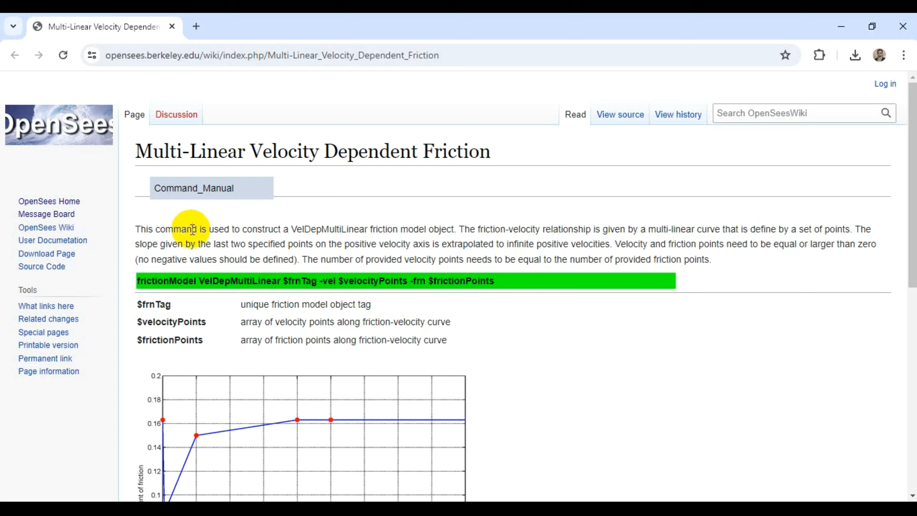
Step: Open the related Flat Slider Bearing Element wiki page and examine its command syntax, parameters, diagrams and example files
{"action": "scroll", "coordinate": [262, 334], "scroll_direction": "down", "scroll_amount": 10}
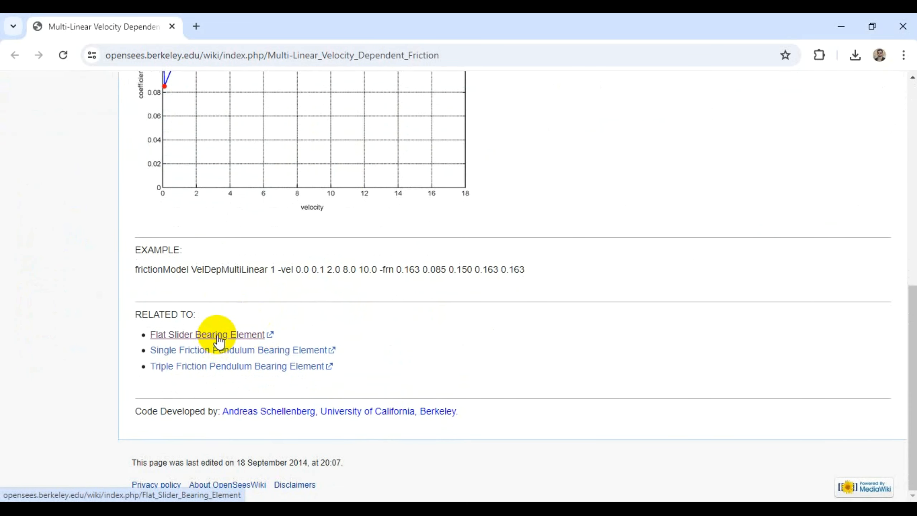
{"action": "left_click", "coordinate": [219, 337]}
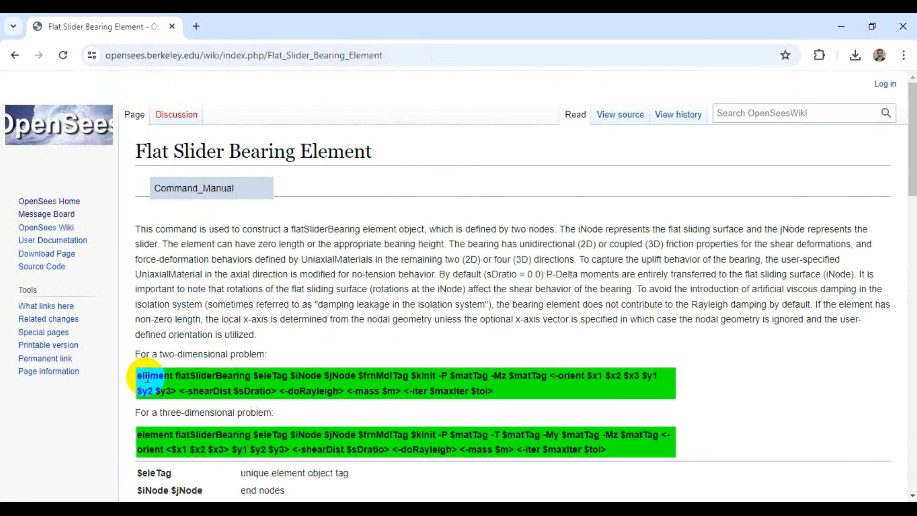
{"action": "double_click", "coordinate": [272, 378]}
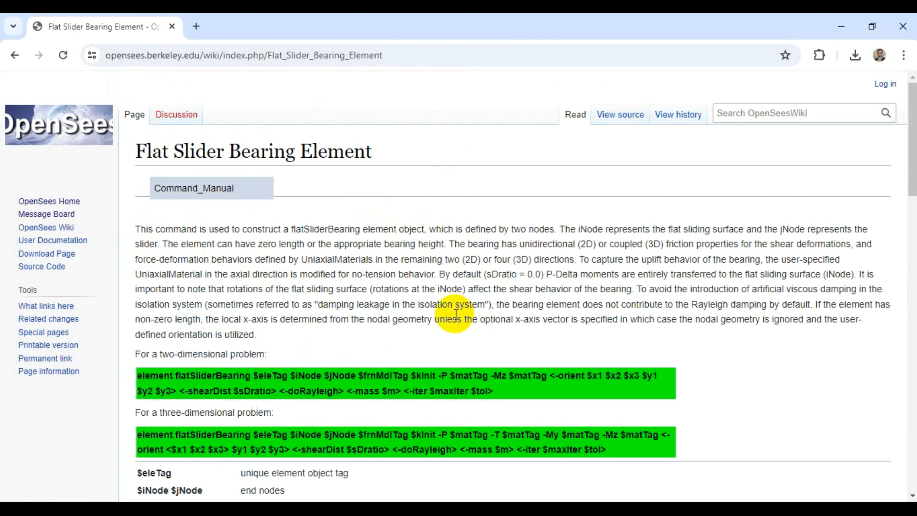
{"action": "scroll", "coordinate": [455, 314], "scroll_direction": "down", "scroll_amount": 12}
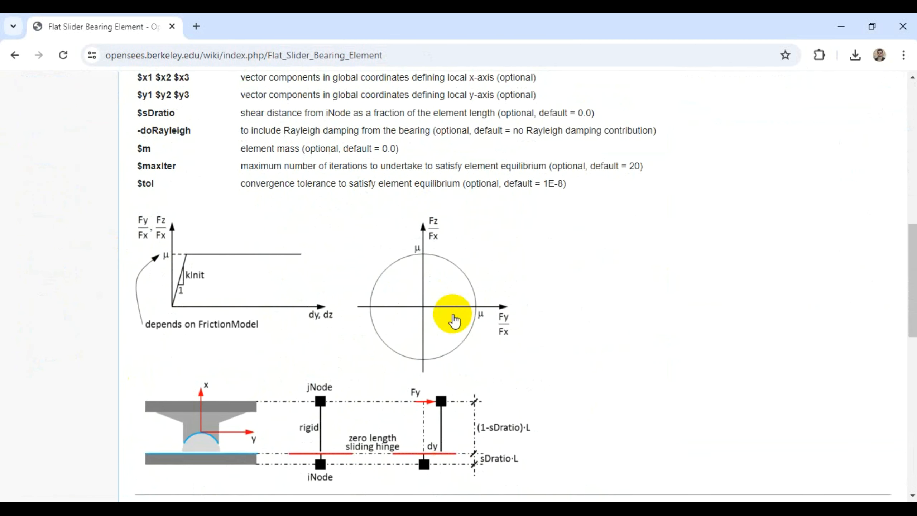
{"action": "scroll", "coordinate": [395, 368], "scroll_direction": "down", "scroll_amount": 10}
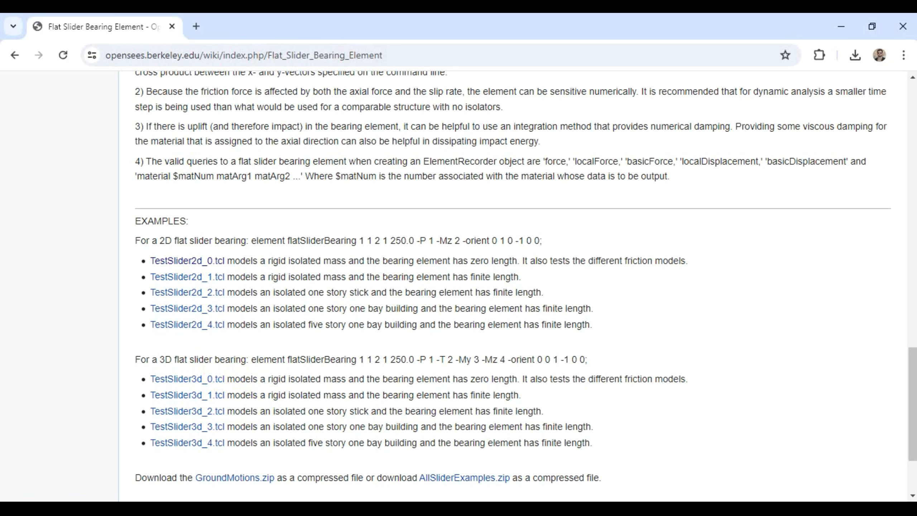
Step: Return to STKO, accept the frictionPoints vector values, and close the VelDepMultiLinear definition's editor
{"action": "left_click", "coordinate": [541, 513]}
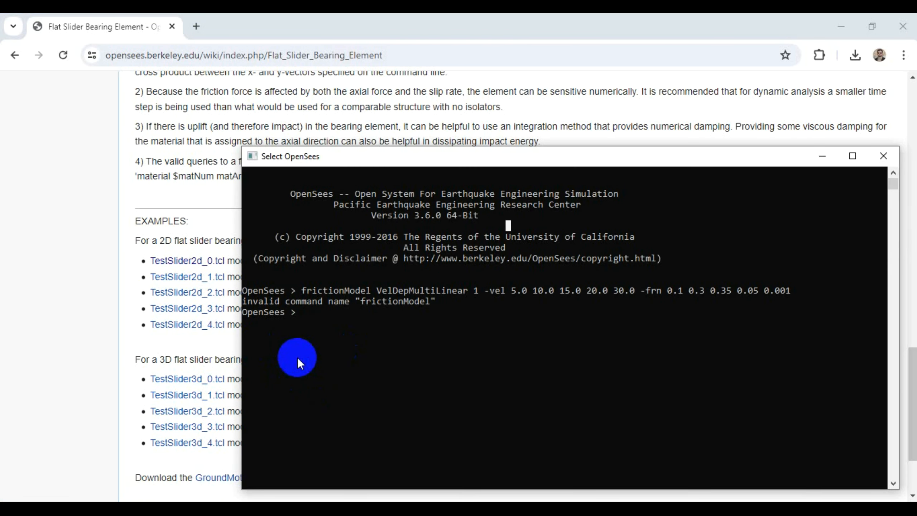
{"action": "left_click", "coordinate": [424, 513]}
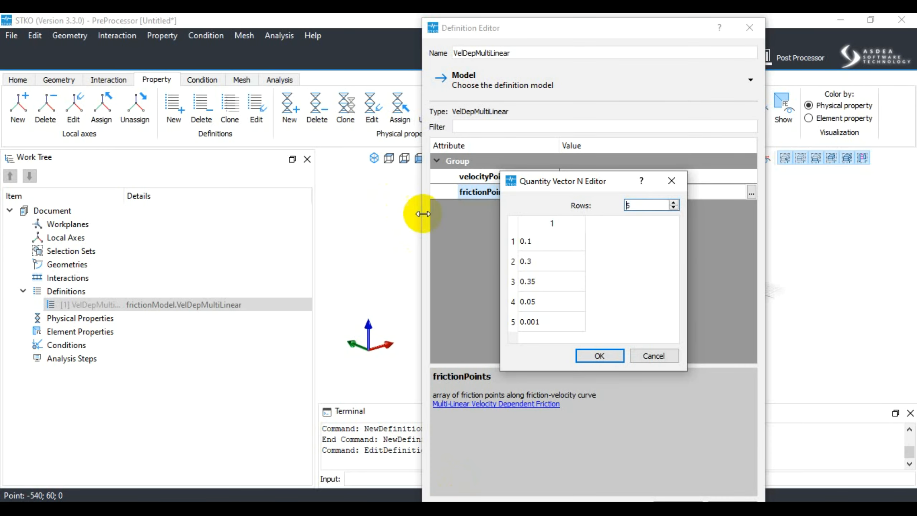
{"action": "left_click", "coordinate": [600, 355]}
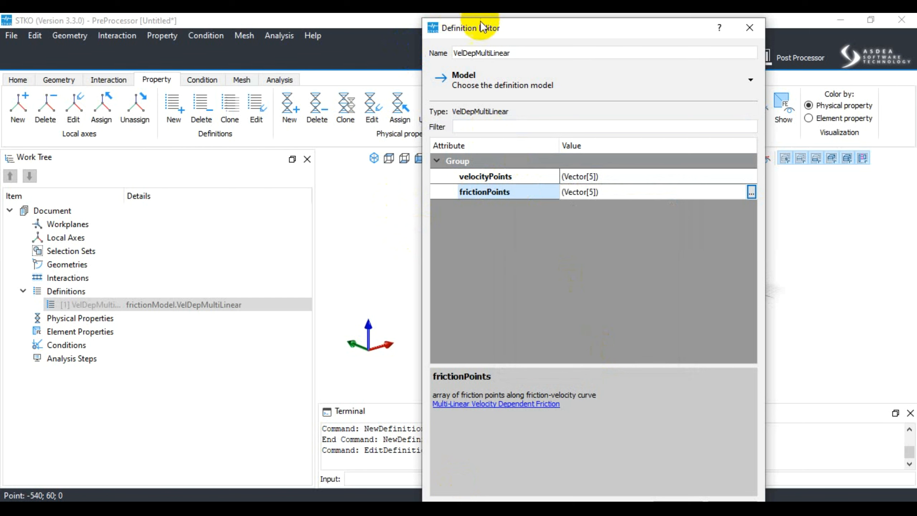
{"action": "left_click_drag", "start_coordinate": [480, 22], "coordinate": [503, 107]}
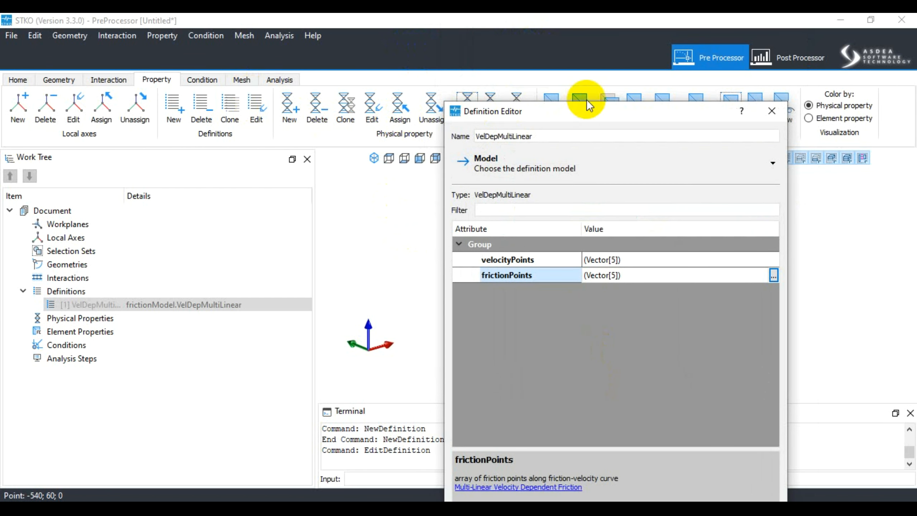
{"action": "left_click_drag", "start_coordinate": [583, 114], "coordinate": [525, 76]}
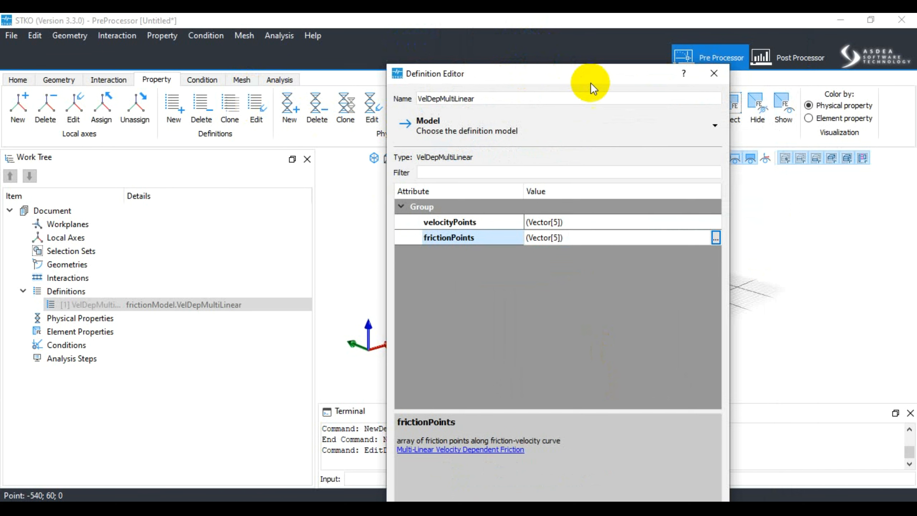
{"action": "left_click", "coordinate": [587, 171]}
{"action": "left_click_drag", "start_coordinate": [584, 81], "coordinate": [563, 32]}
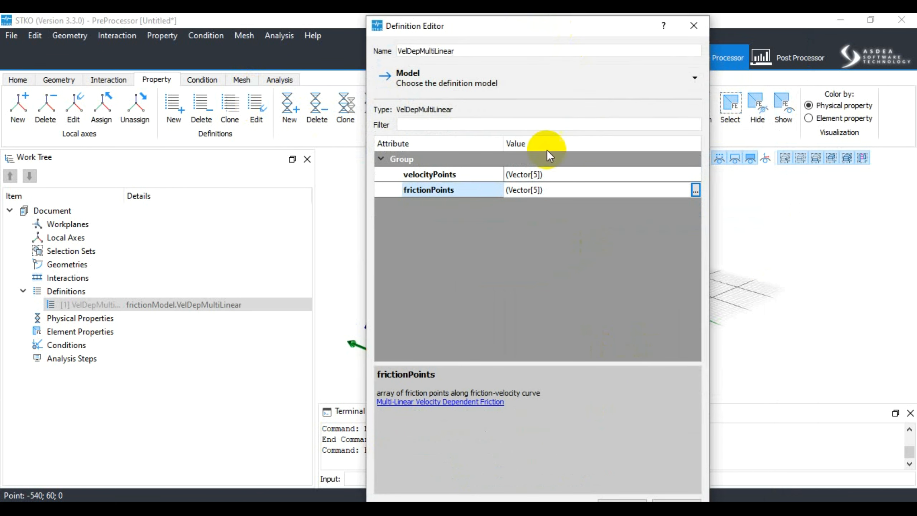
{"action": "left_click", "coordinate": [696, 28]}
Step: Start a new definition with the VelDependent friction model to examine its parameters, and close the editor without creating it
{"action": "left_click", "coordinate": [168, 104]}
{"action": "left_click", "coordinate": [564, 76]}
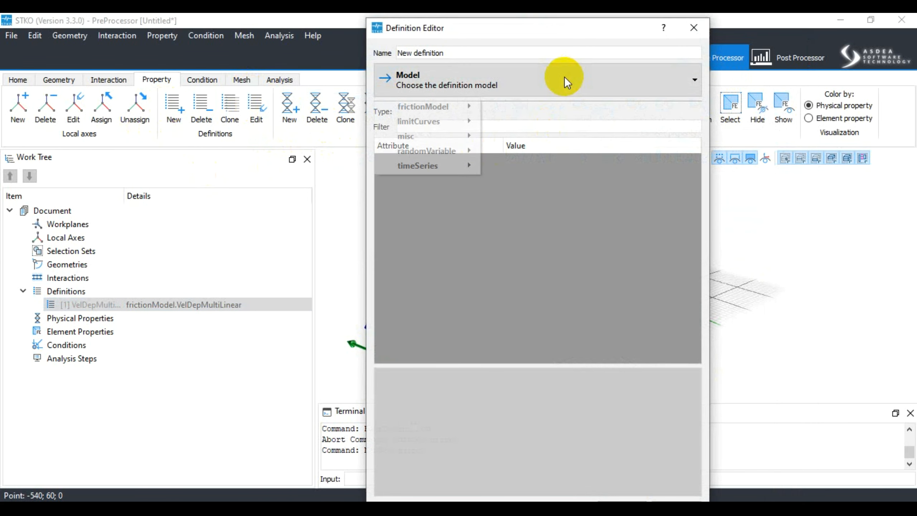
{"action": "mouse_move", "coordinate": [465, 110]}
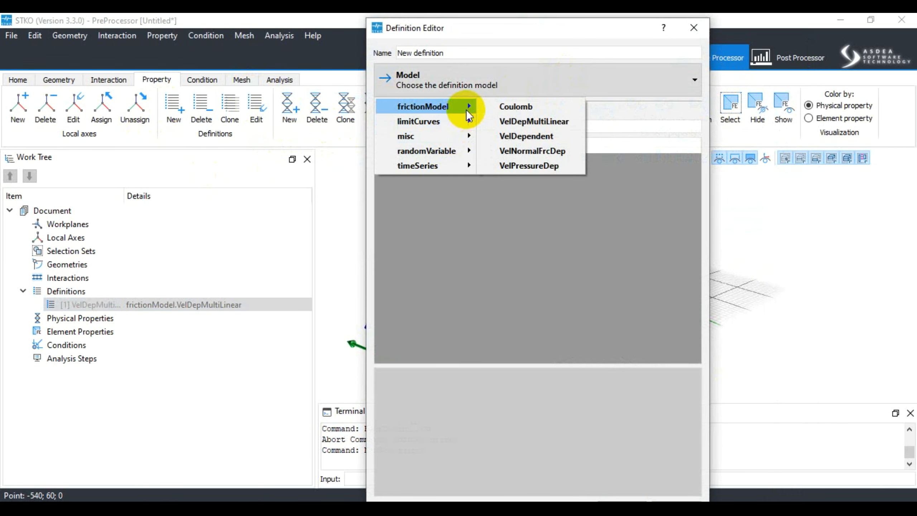
{"action": "left_click", "coordinate": [525, 135]}
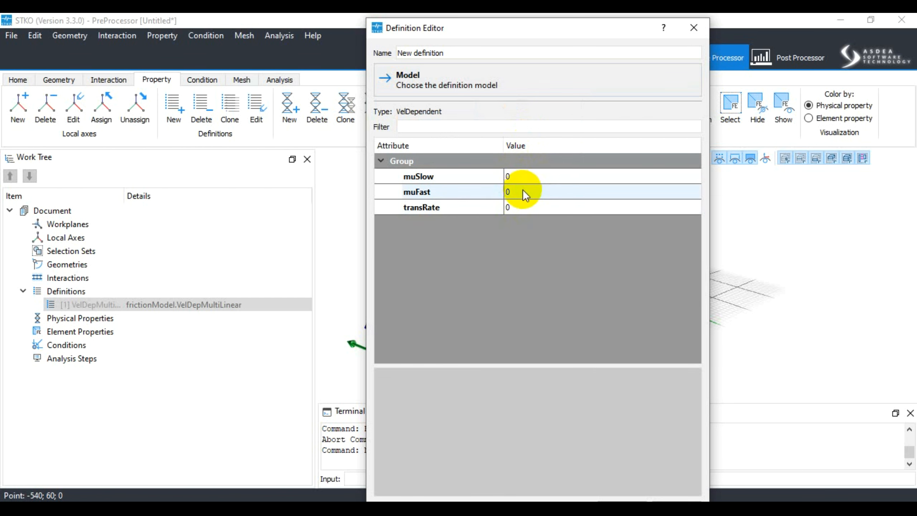
{"action": "left_click", "coordinate": [693, 27]}
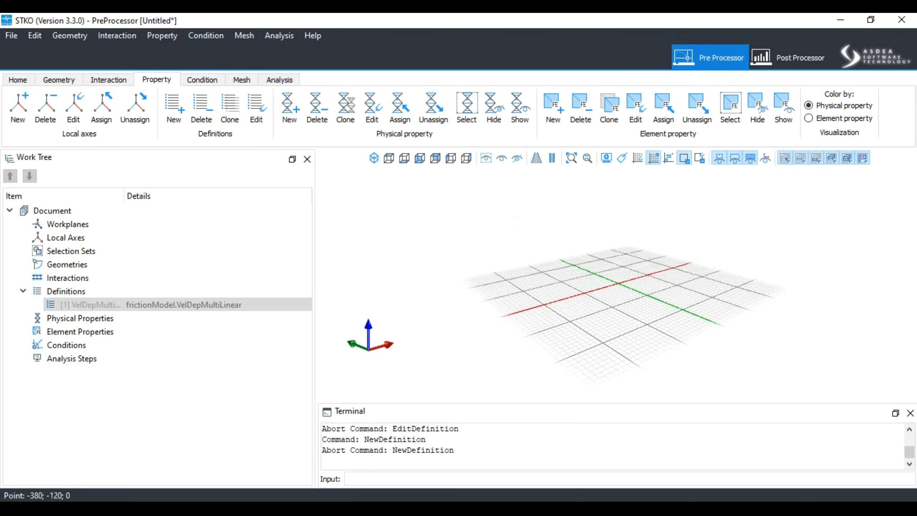
Step: Start another new definition and look through the available model types under frictionModel, limitCurves, misc and randomVariable
{"action": "left_click", "coordinate": [164, 124]}
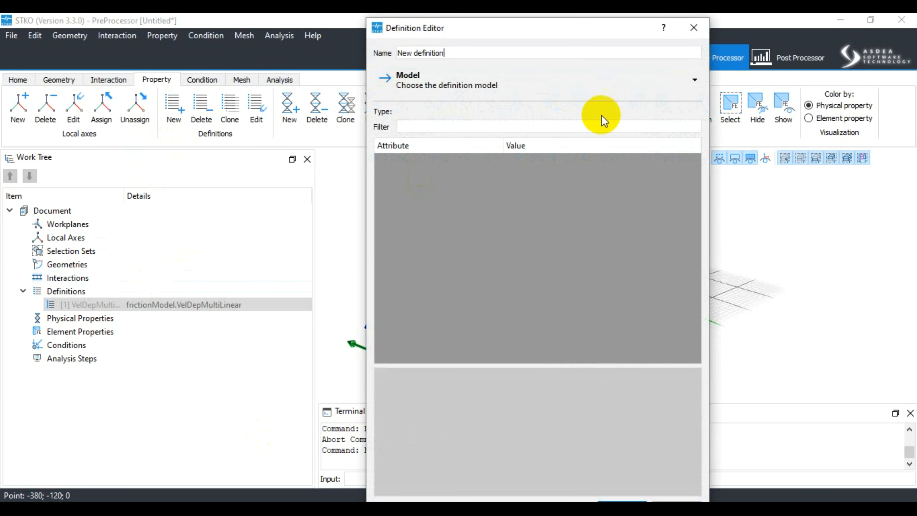
{"action": "left_click", "coordinate": [587, 93]}
{"action": "left_click", "coordinate": [453, 109]}
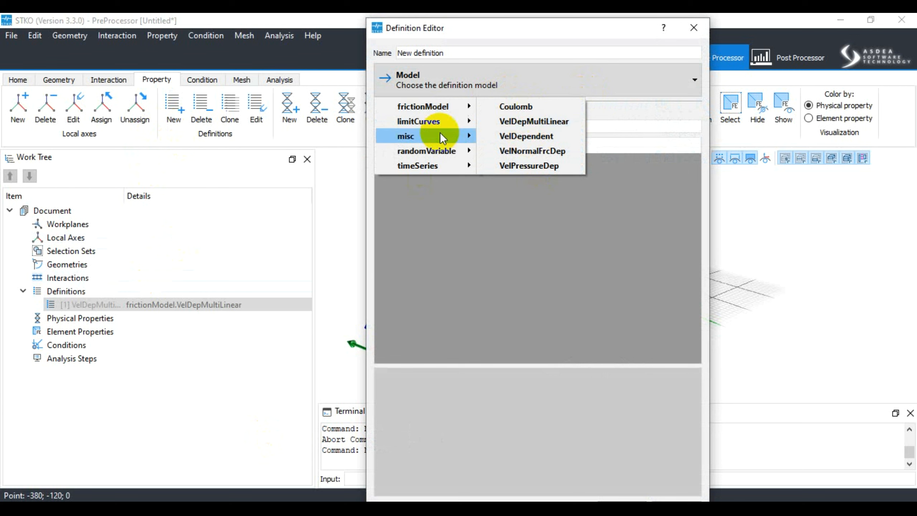
{"action": "mouse_move", "coordinate": [438, 126]}
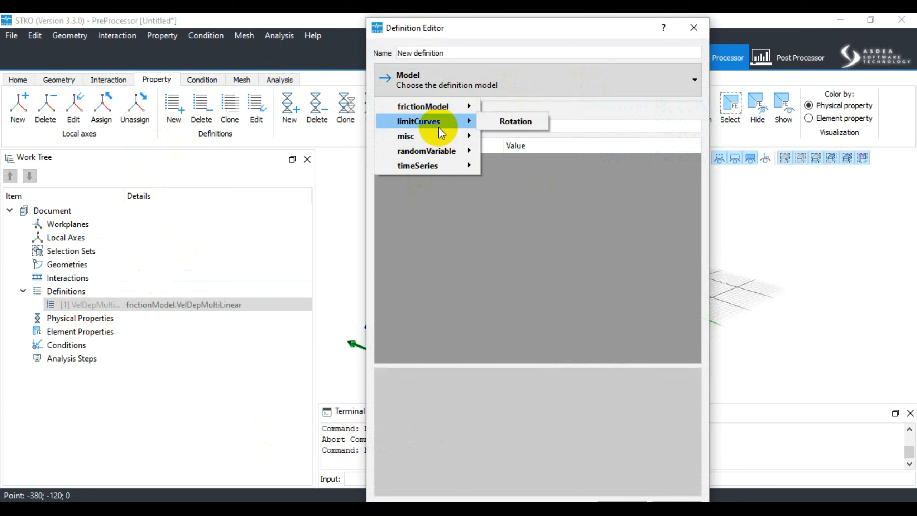
{"action": "mouse_move", "coordinate": [452, 142]}
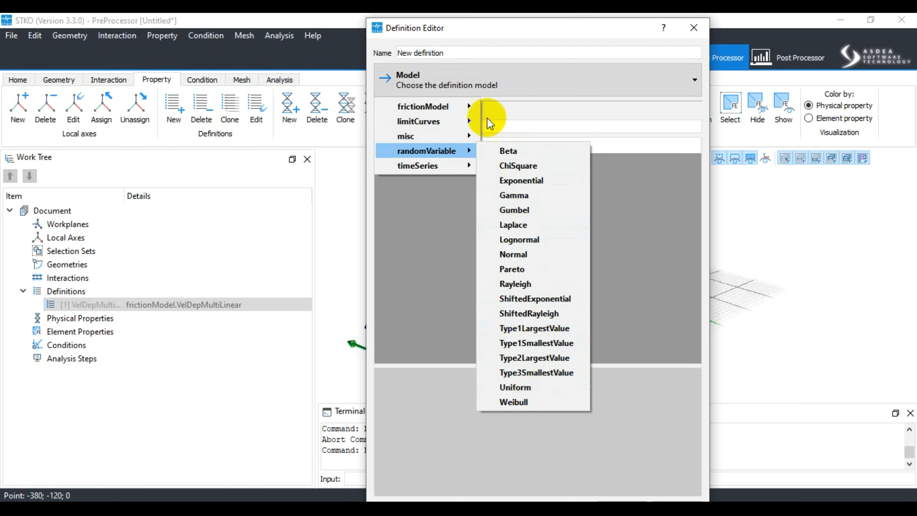
{"action": "left_click", "coordinate": [503, 108]}
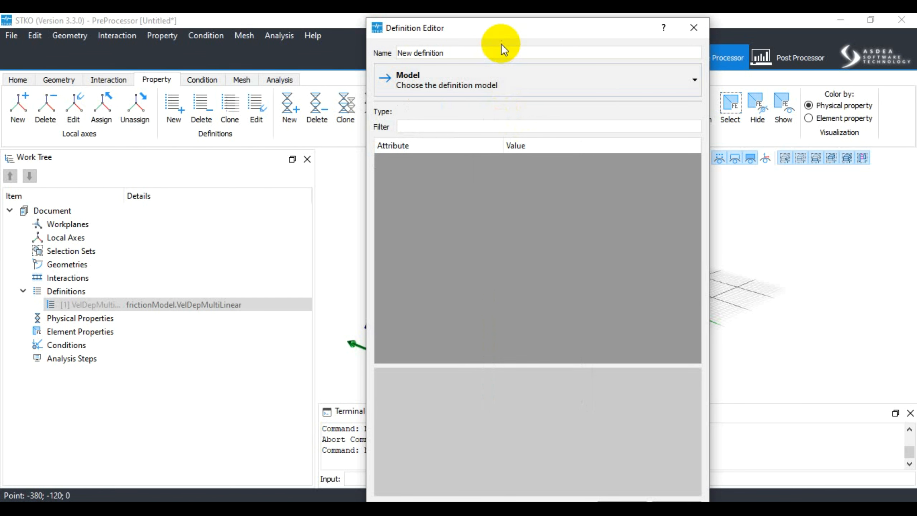
{"action": "left_click_drag", "start_coordinate": [508, 28], "coordinate": [418, 24]}
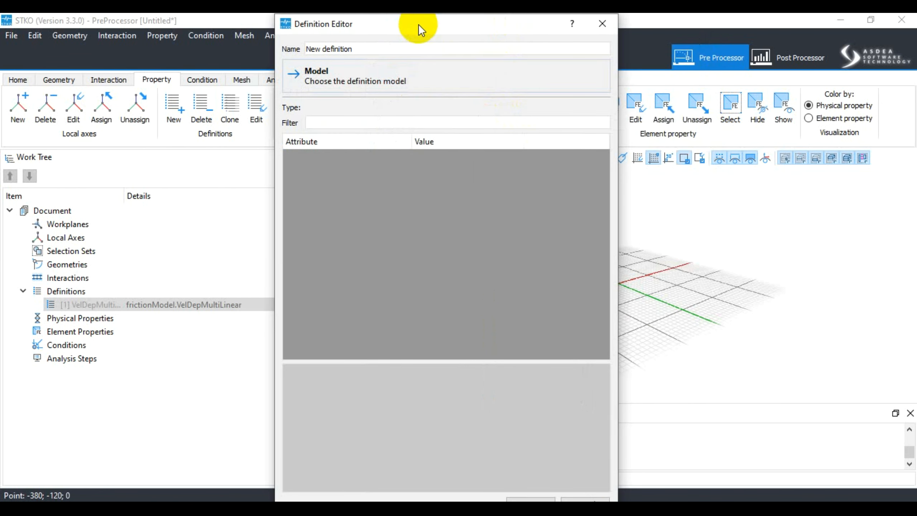
{"action": "left_click_drag", "start_coordinate": [418, 24], "coordinate": [489, 60]}
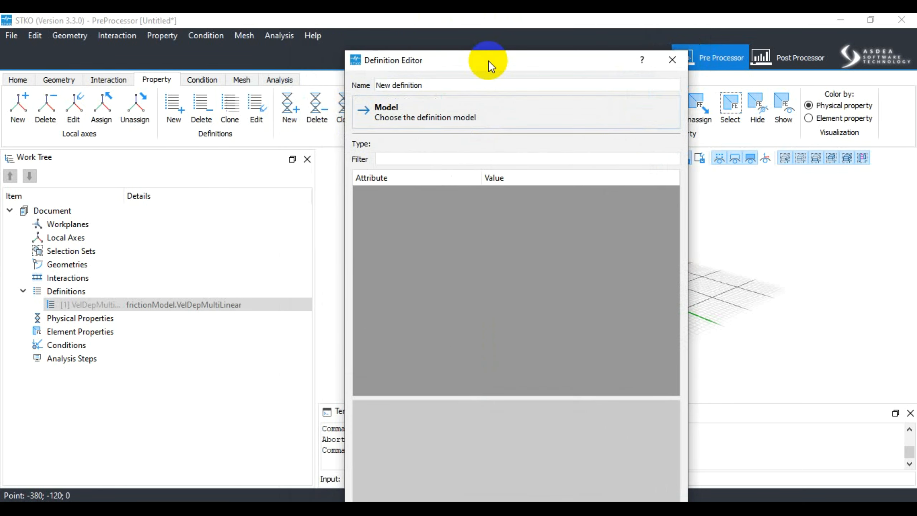